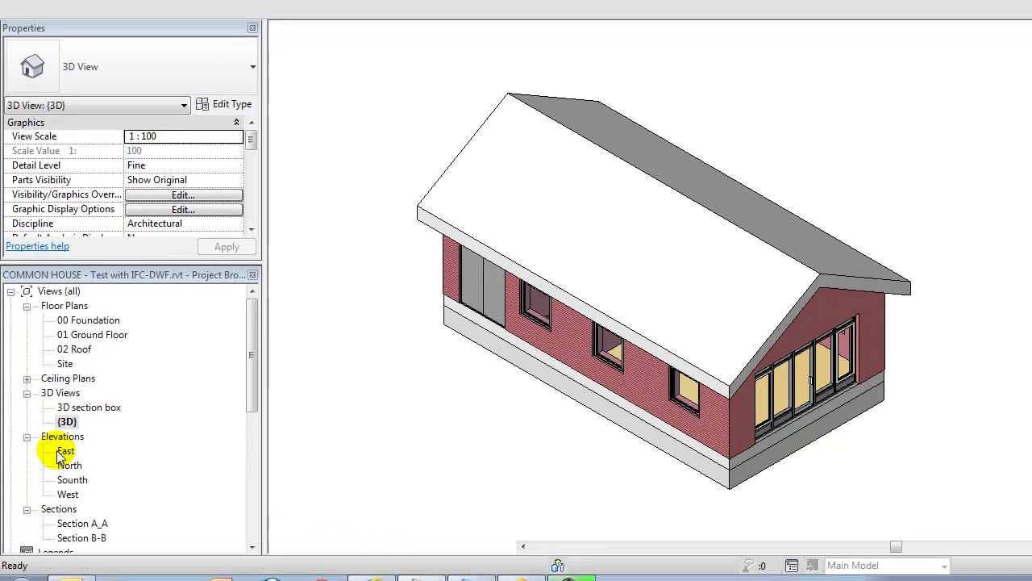
Step: Open the East elevation view, then the Section A_A view
left_click(63, 452)
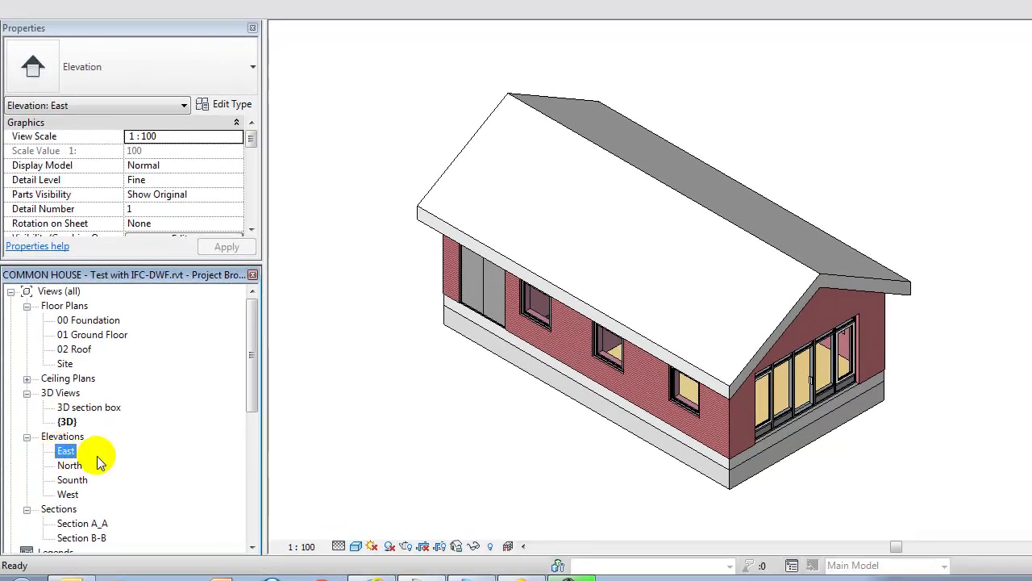
double_click(65, 451)
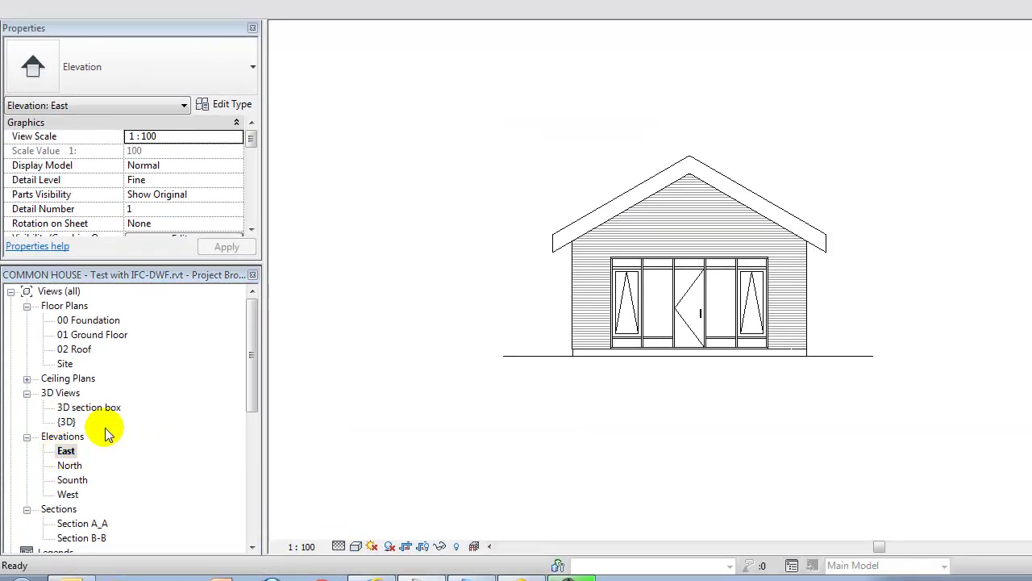
double_click(79, 523)
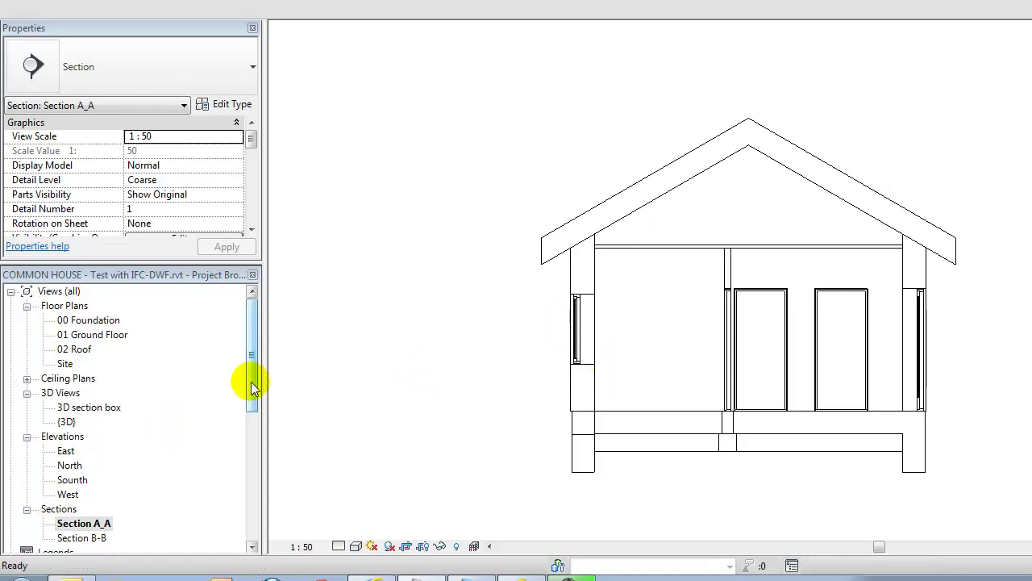
Step: Open the PLAN, ELEVATION and SECTION sheets in turn, ending on SECTION
left_click_drag(257, 379, 257, 487)
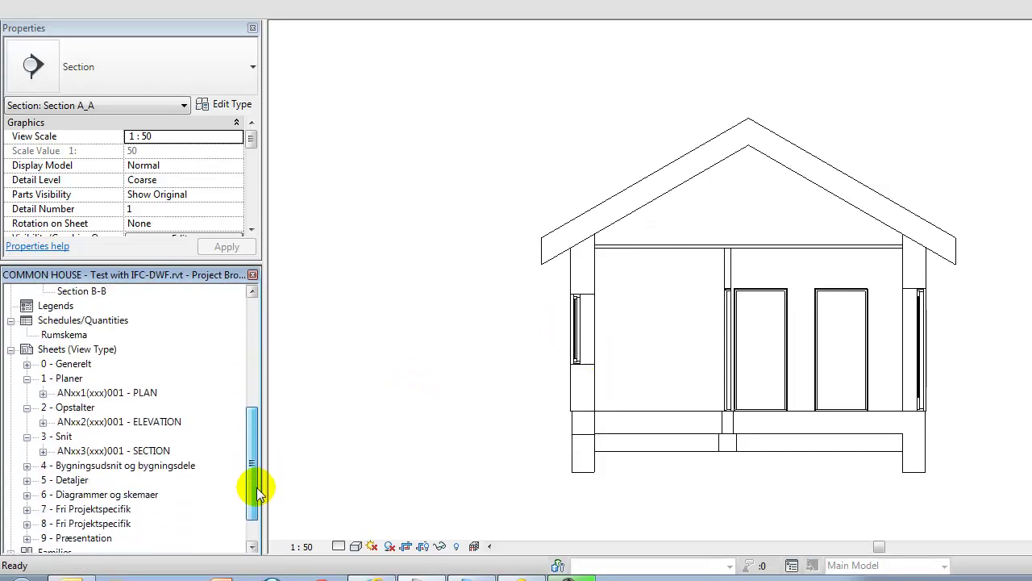
double_click(104, 395)
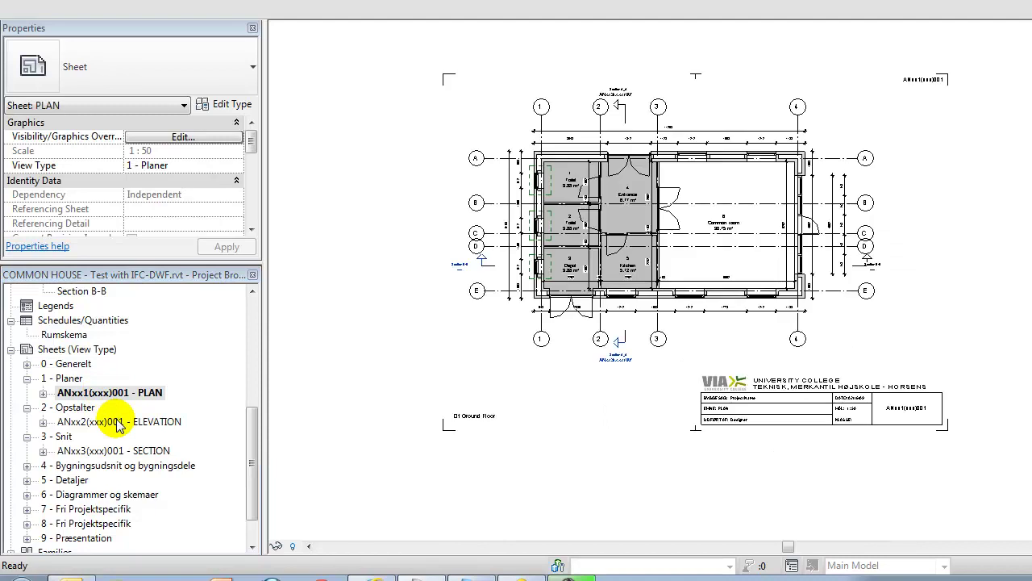
double_click(117, 422)
double_click(98, 451)
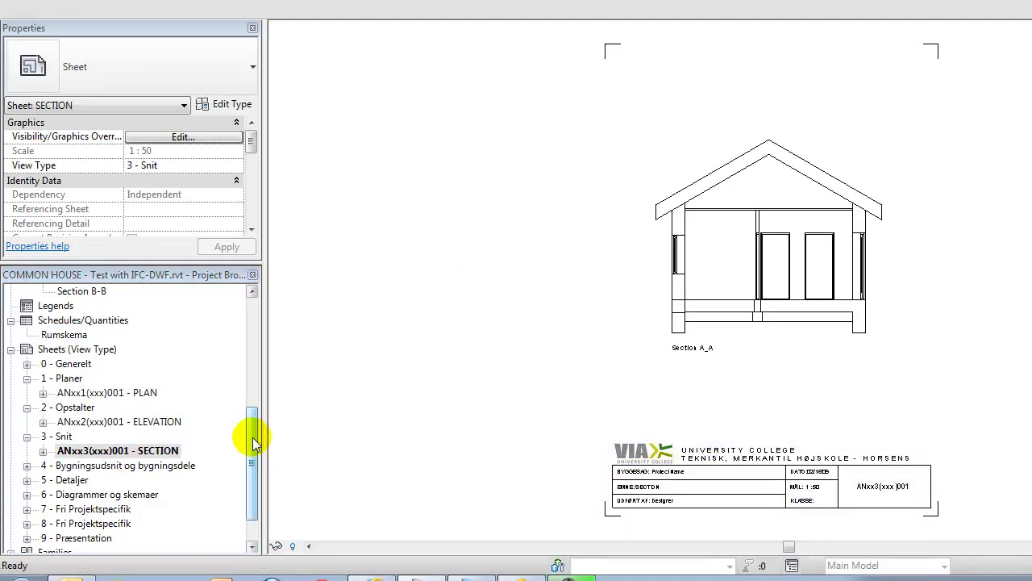
left_click_drag(254, 431, 247, 310)
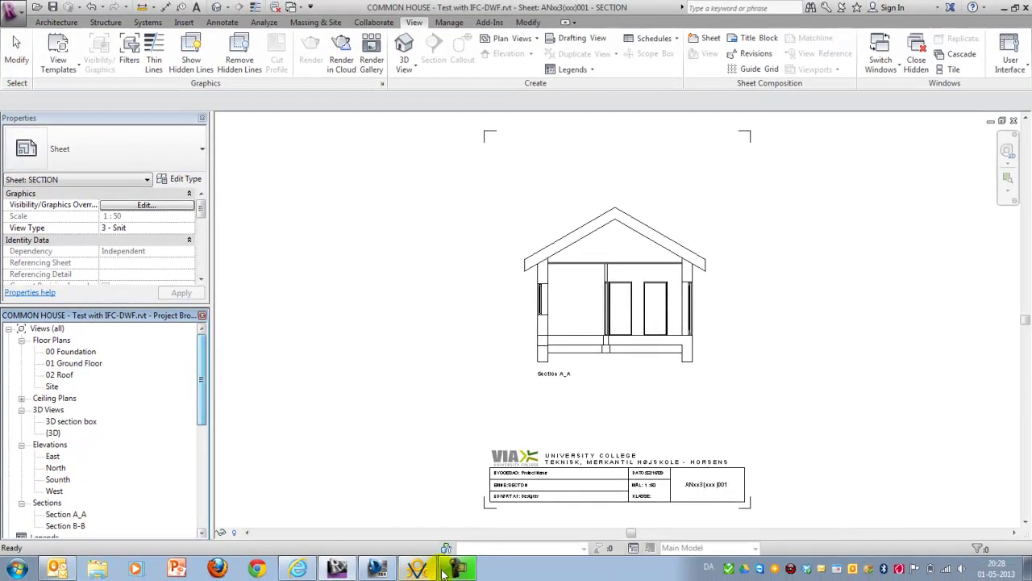
Step: In Solibri, orbit the house and zoom onto Roof.1 in the 02 Roof storey
left_click(420, 569)
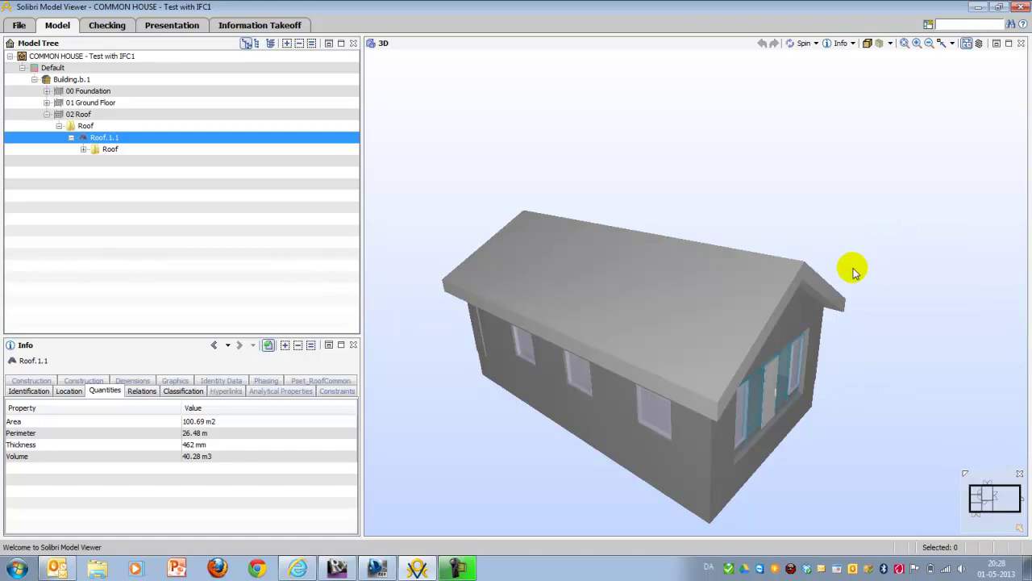
left_click_drag(854, 271, 834, 257)
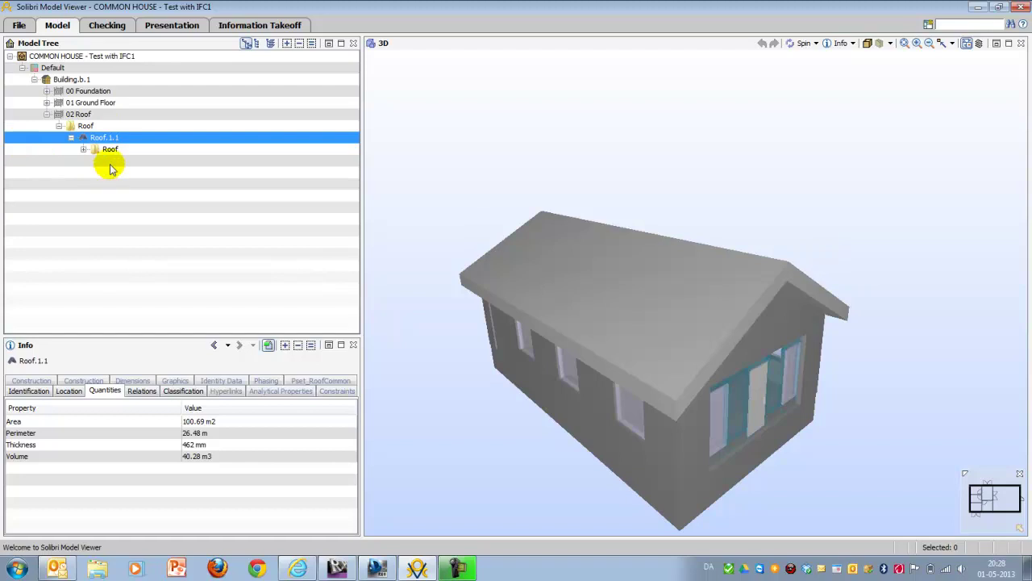
left_click(47, 115)
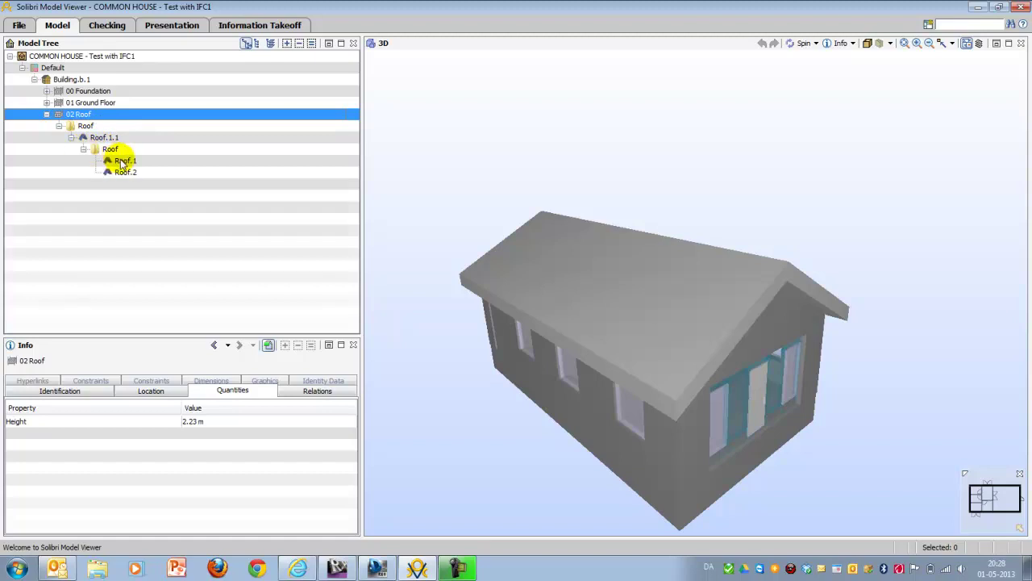
double_click(121, 161)
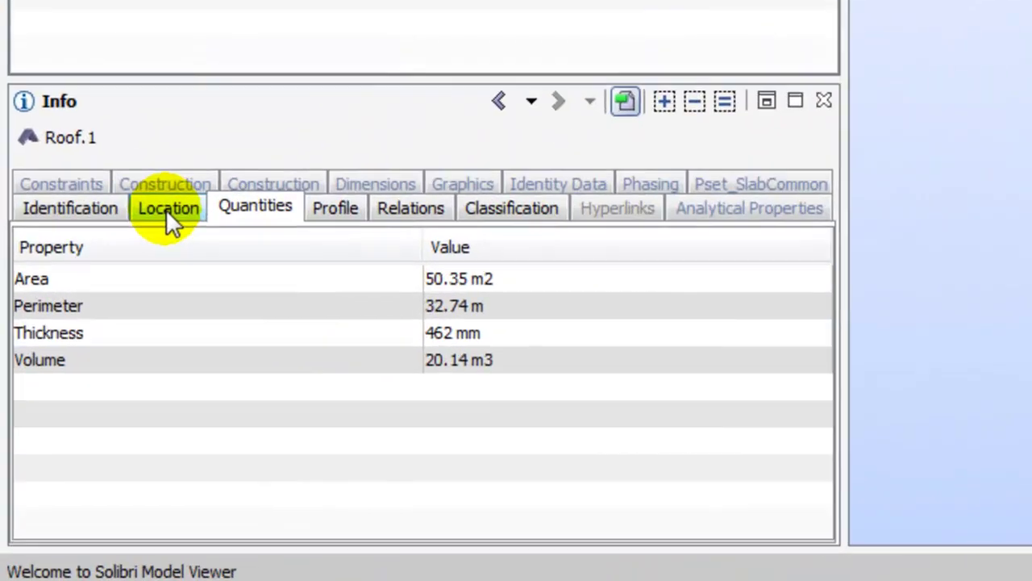
Step: Check Roof.1's location, quantities (50.35 m2, 20.14 m3), profile and relations, then minimize Solibri
left_click(72, 392)
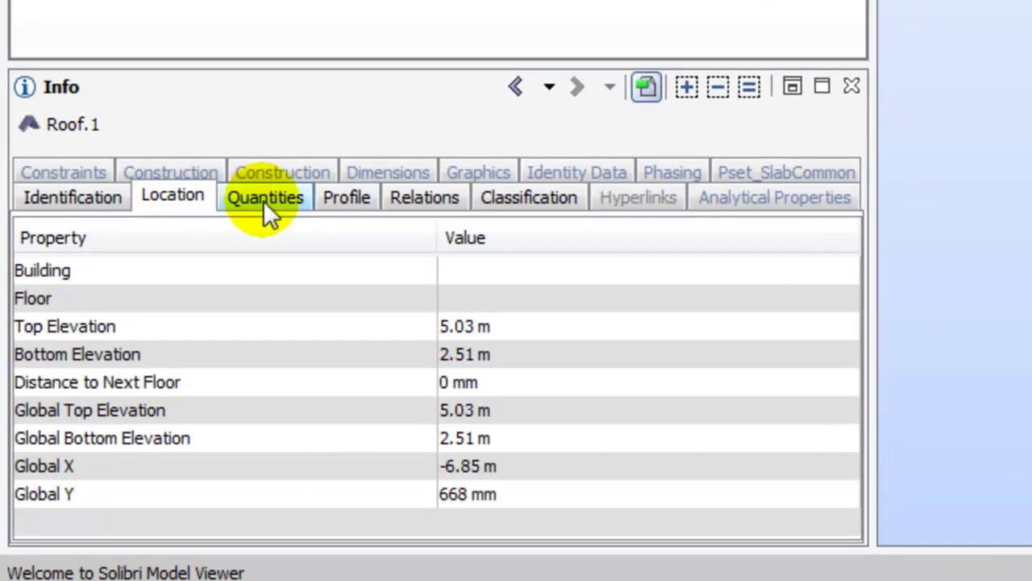
left_click(290, 208)
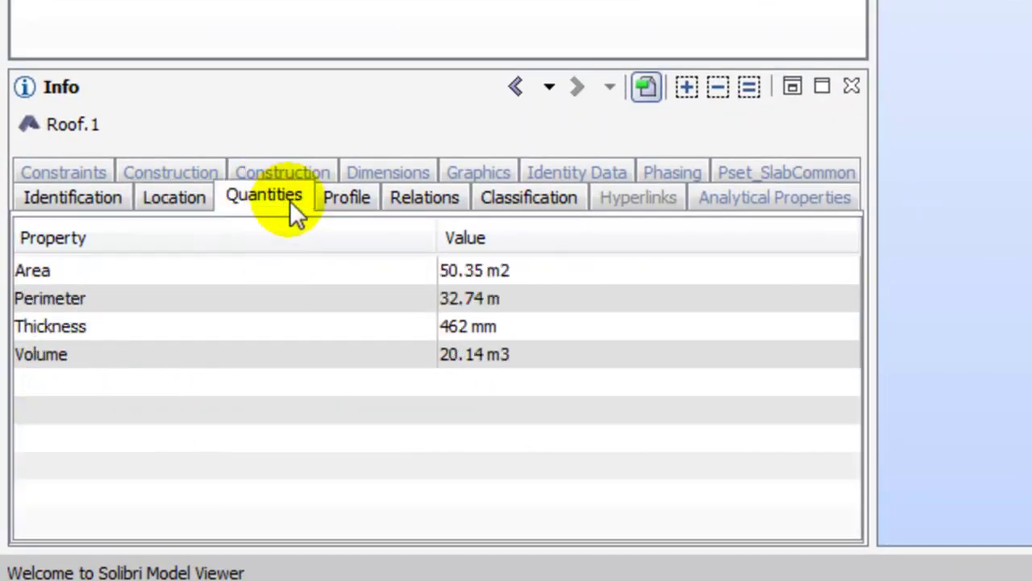
left_click(348, 206)
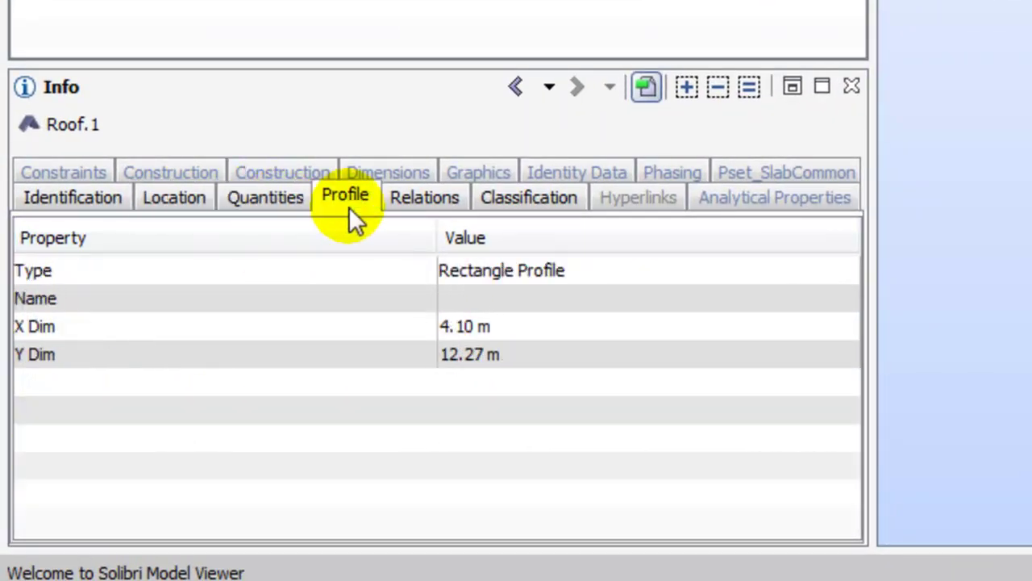
left_click(431, 201)
left_click(285, 201)
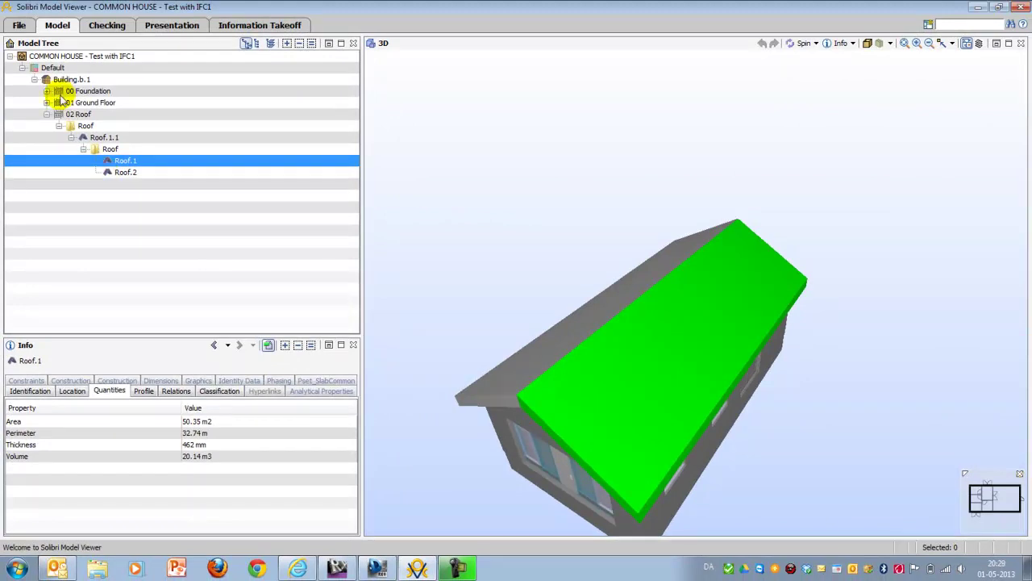
left_click(974, 7)
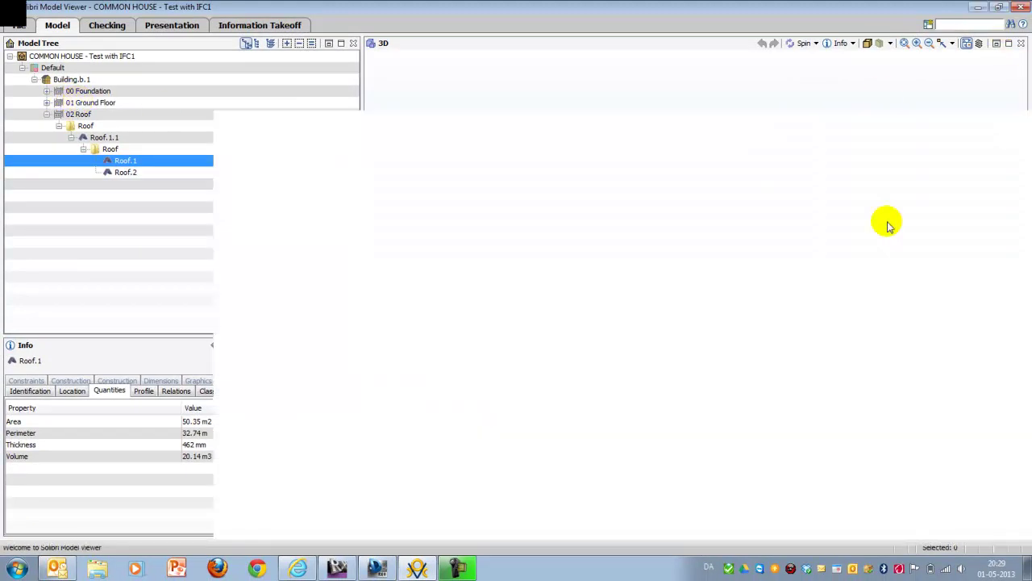
Step: In Design Review, open the bookmarked 3D house view and orbit it to see the underside
left_click(373, 569)
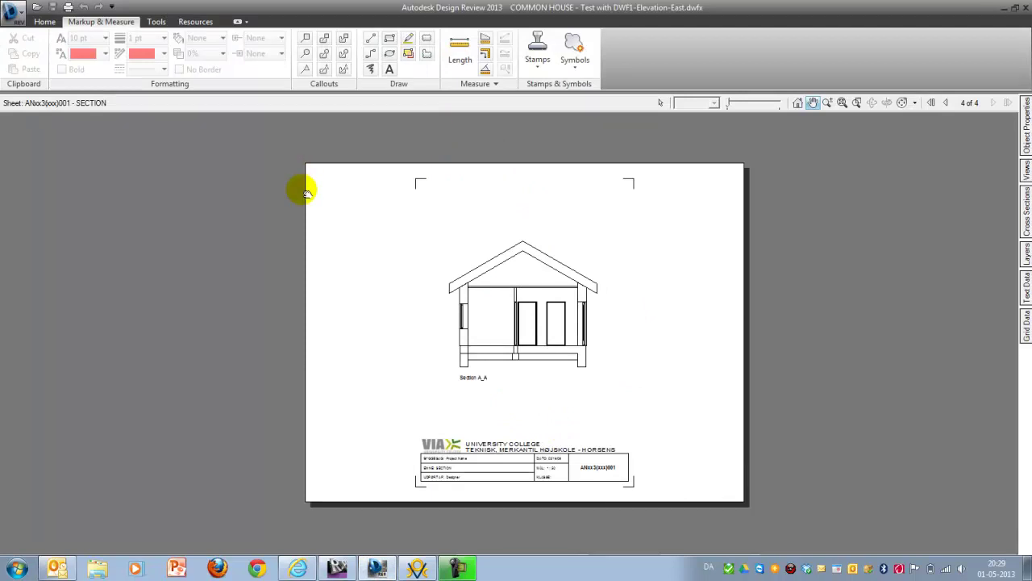
mouse_move(1026, 255)
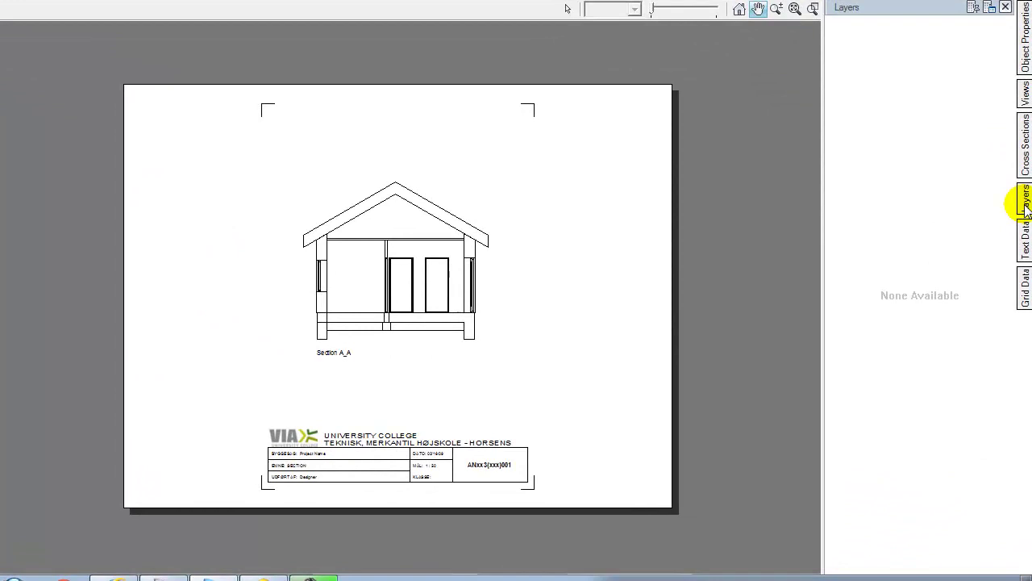
mouse_move(1021, 85)
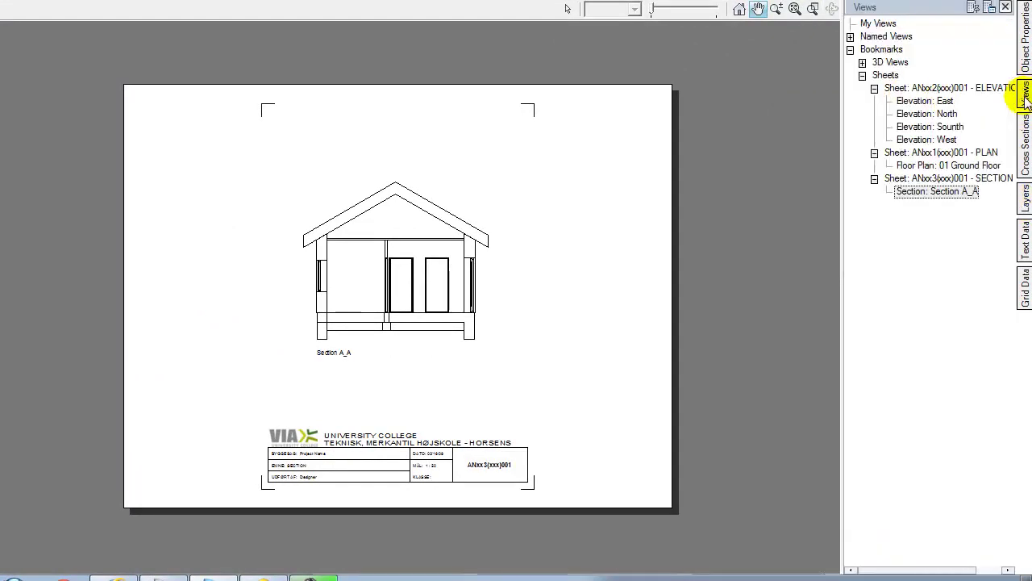
left_click(843, 62)
double_click(880, 75)
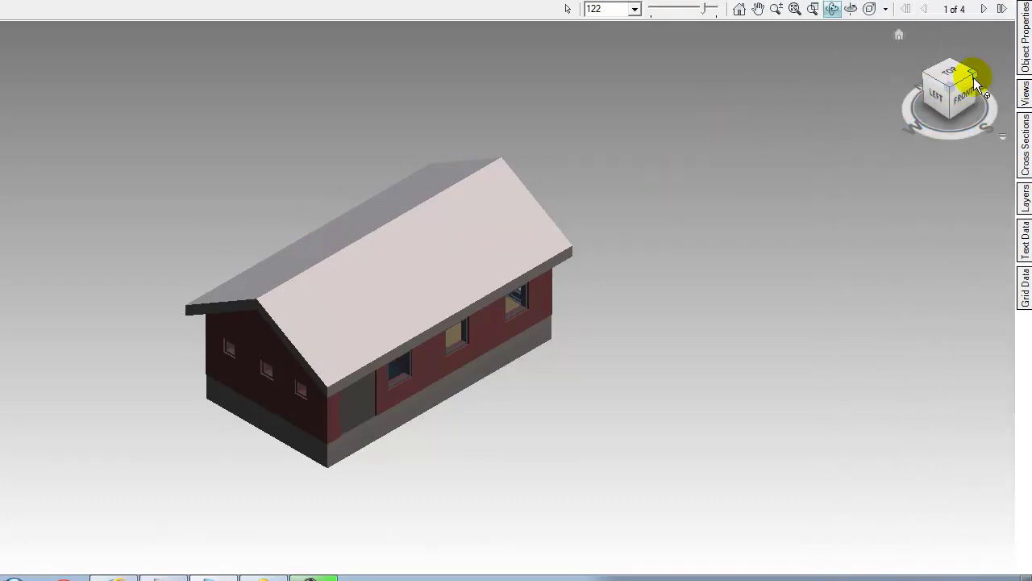
left_click(974, 79)
mouse_move(422, 417)
left_mouse_down()
mouse_move(412, 294)
mouse_move(406, 466)
left_mouse_up()
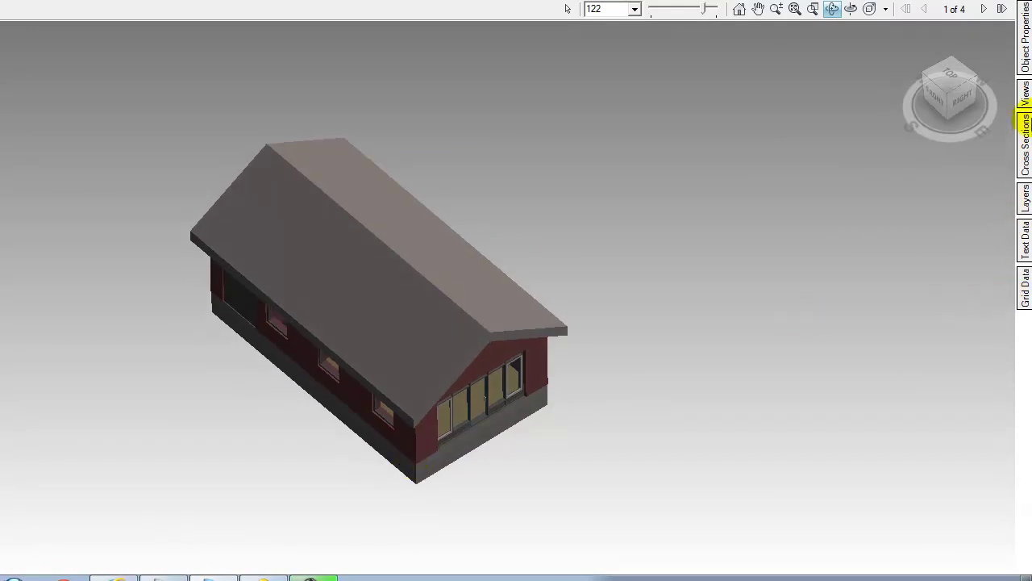
Step: Show the East elevation, 01 Ground Floor and Section A_A sheets, then leave Design Review
mouse_move(1022, 98)
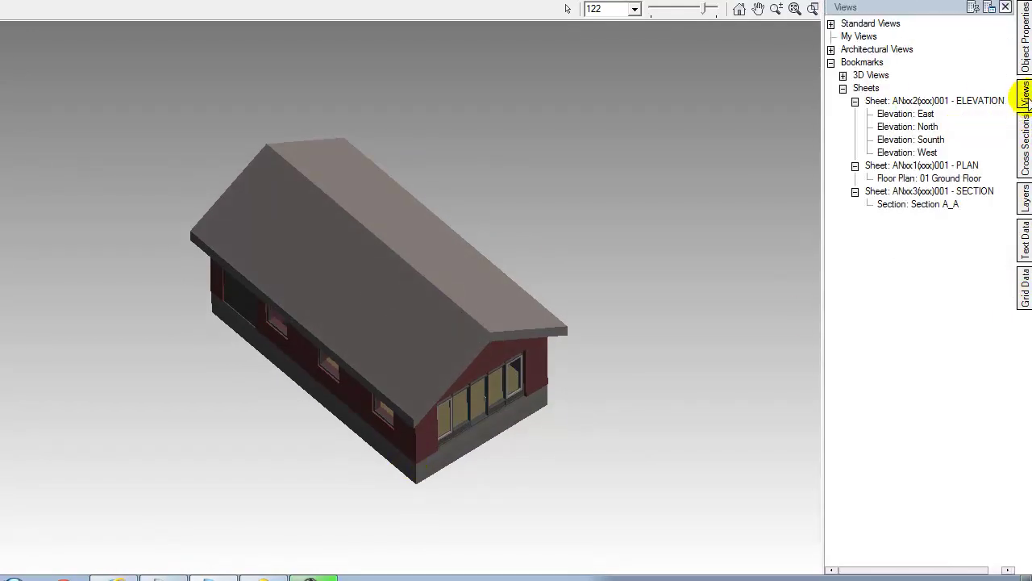
left_click(910, 119)
left_click(920, 167)
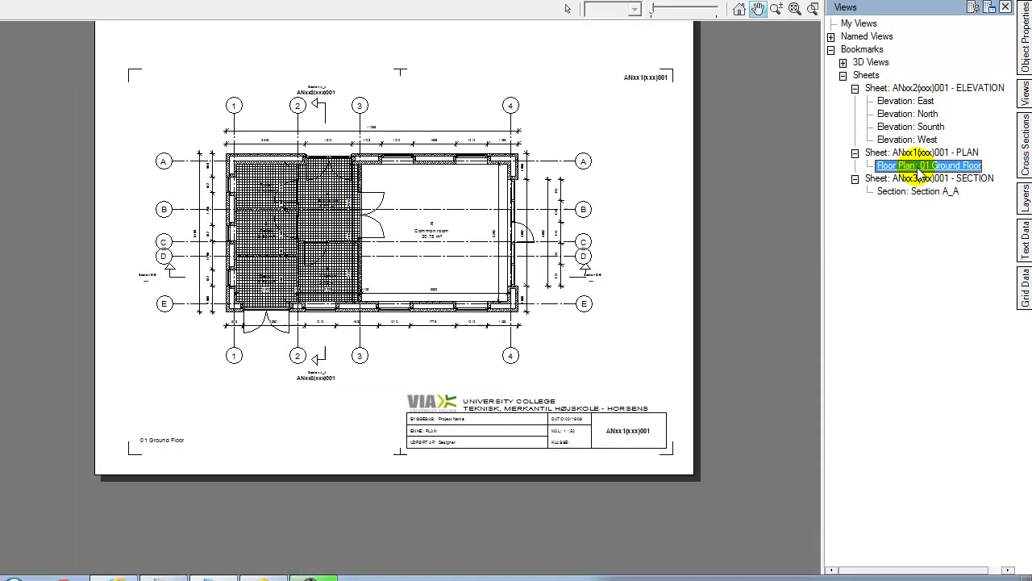
left_click(918, 191)
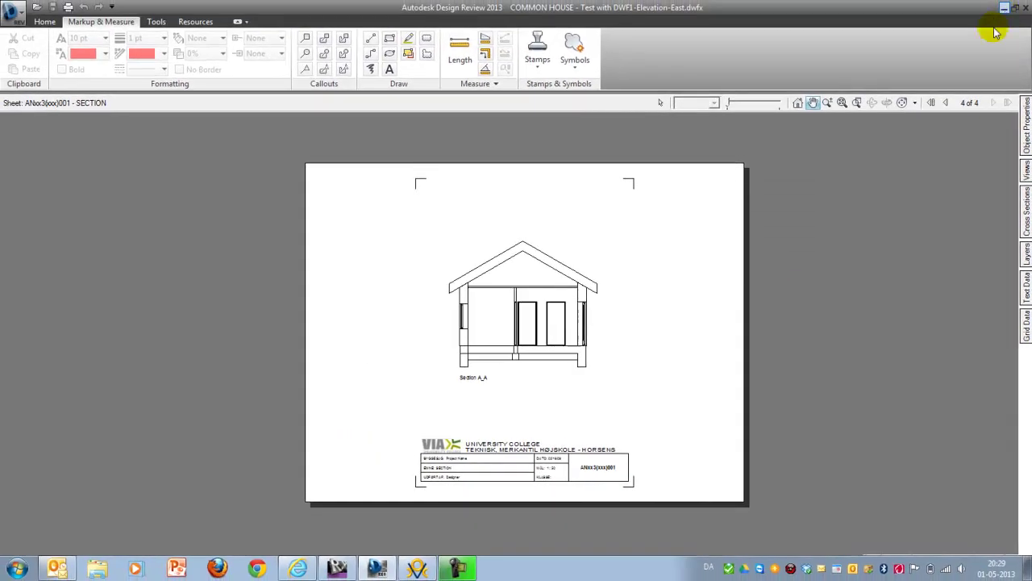
left_click(993, 8)
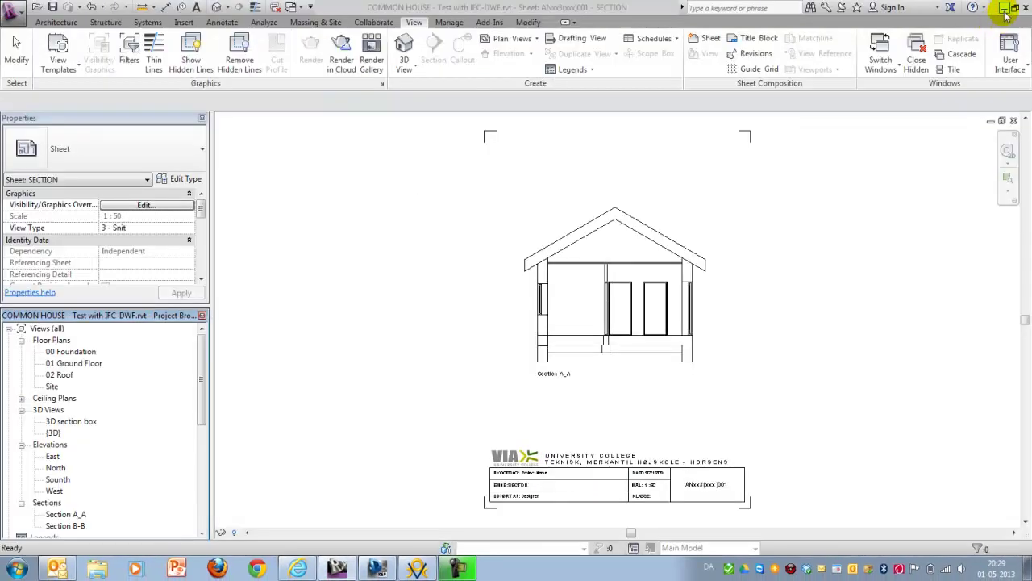
left_click(383, 573)
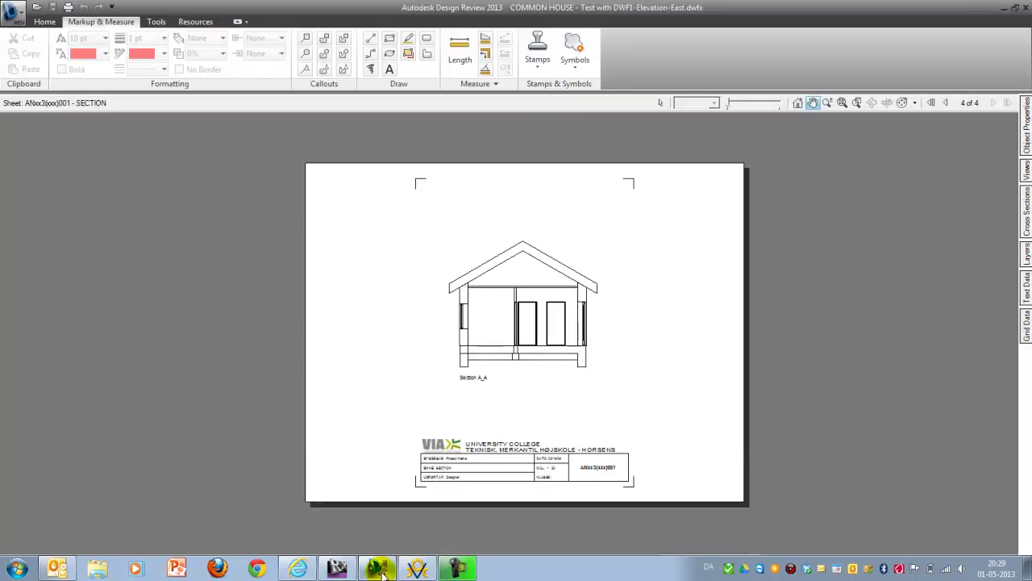
left_click(409, 571)
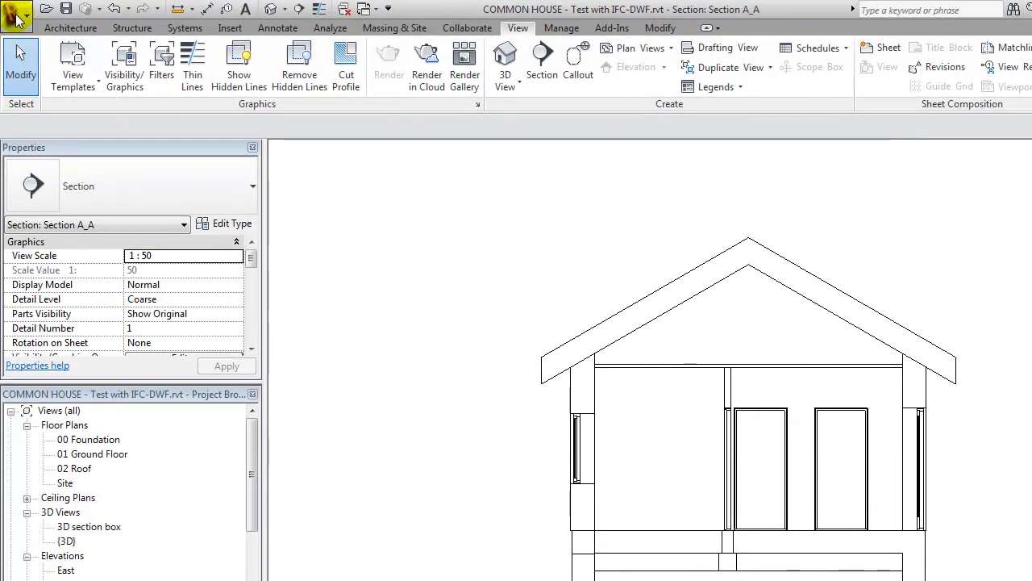
Step: Export the model as IFC 2x3, renaming the file to 'COMMON HOUSE - Test with IFC2'
left_click(19, 18)
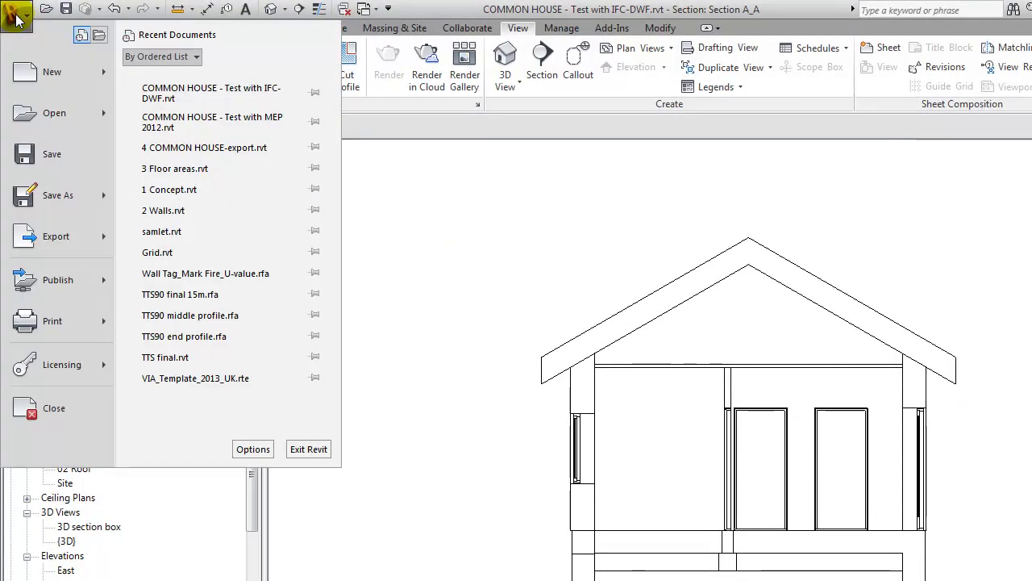
mouse_move(48, 235)
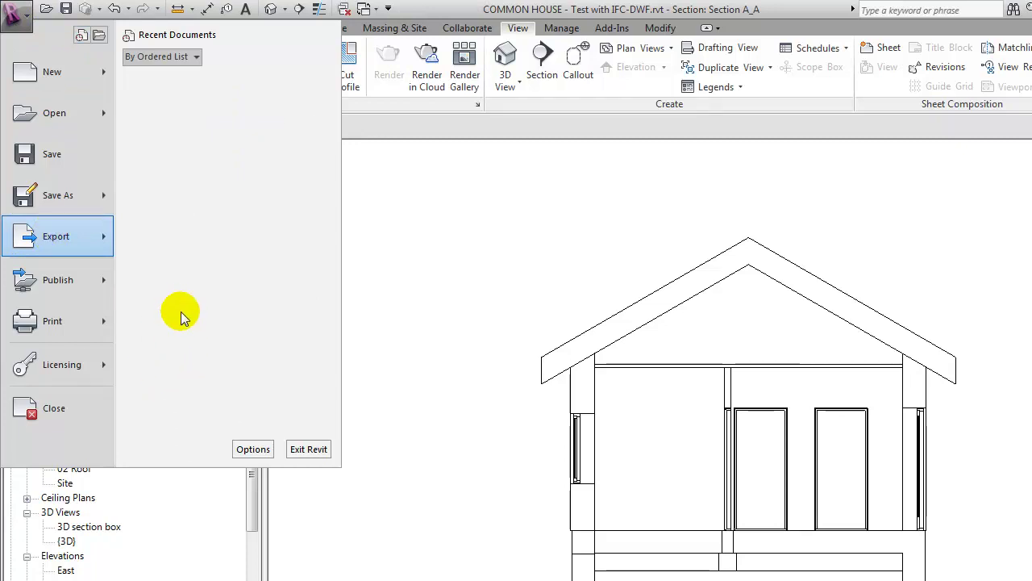
left_click(242, 314)
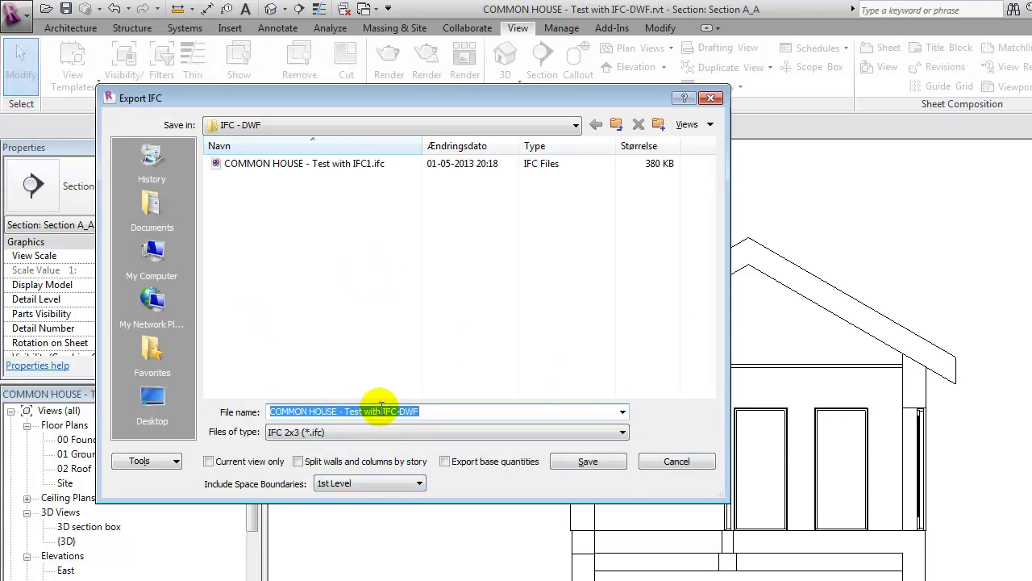
left_click(419, 411)
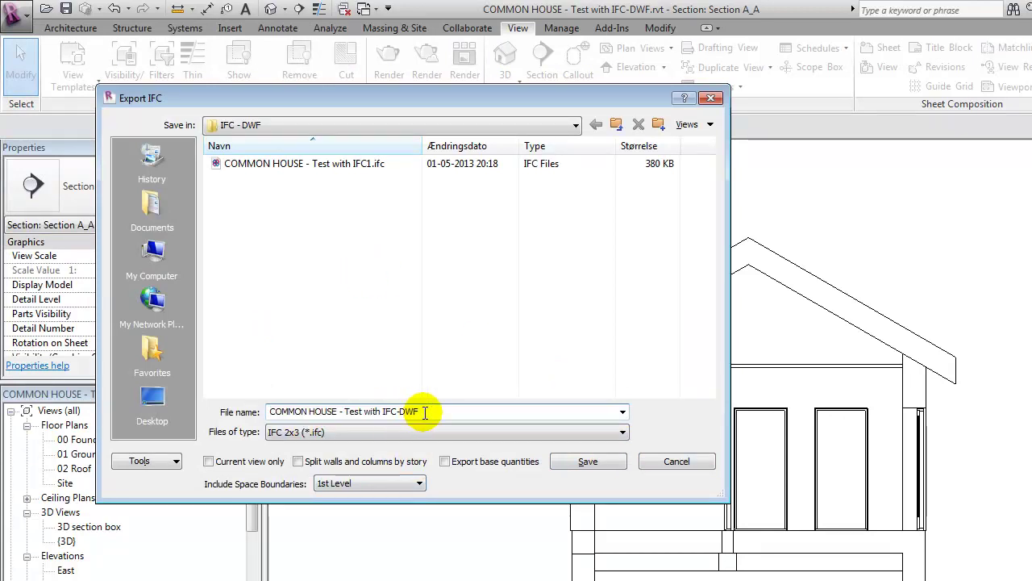
key("BackSpace")
key("BackSpace")
key("BackSpace")
key("BackSpace")
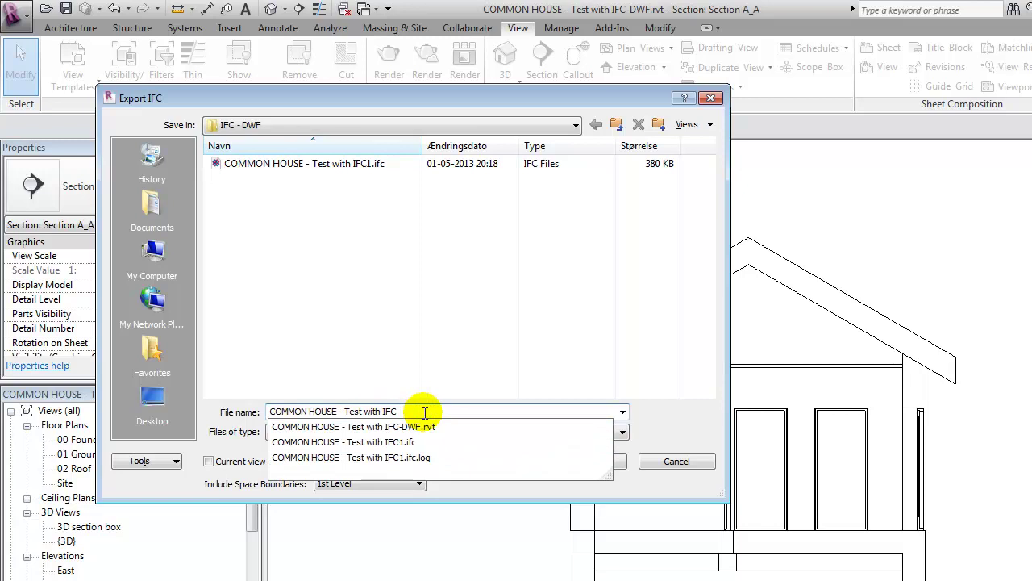
type("2")
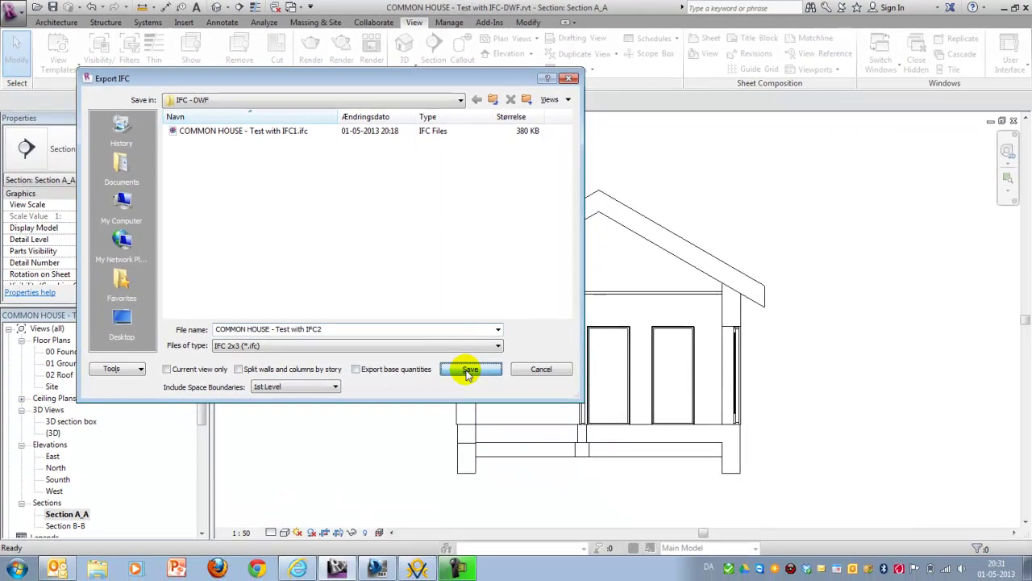
left_click(468, 371)
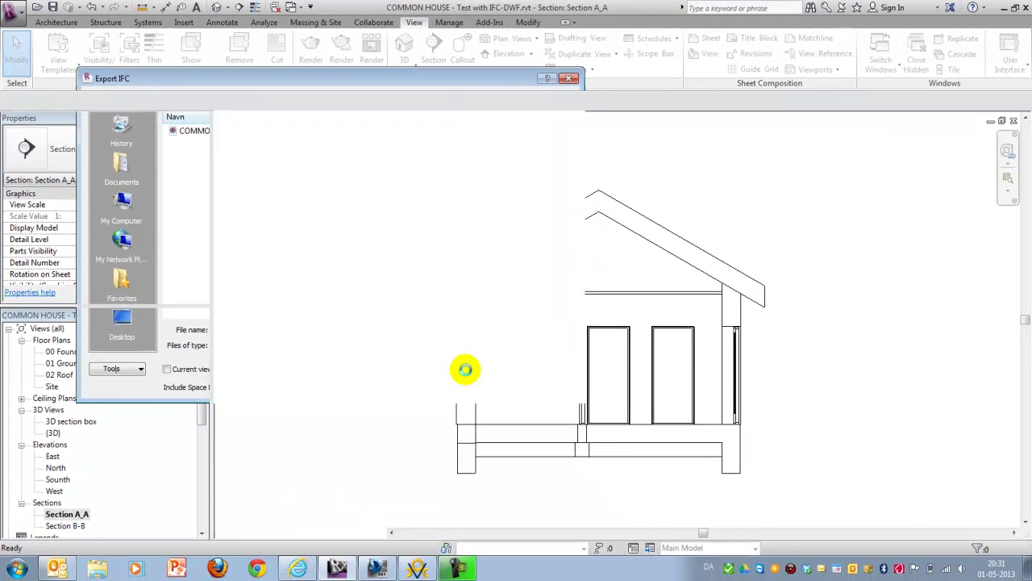
Step: Load COMMON HOUSE - Test with IFC2.ifc in Solibri, view the house from above, then minimize
left_click(417, 568)
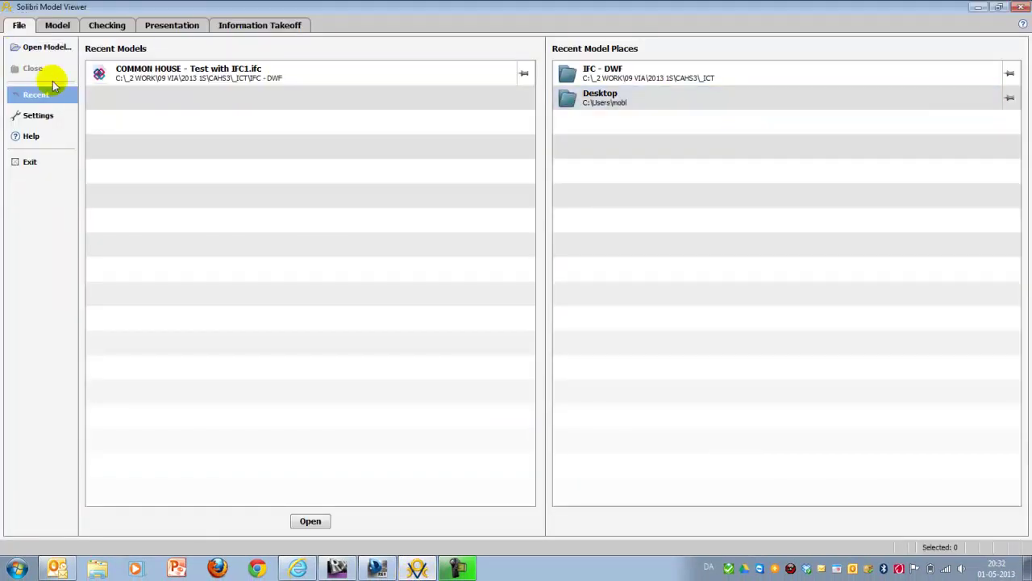
left_click(29, 48)
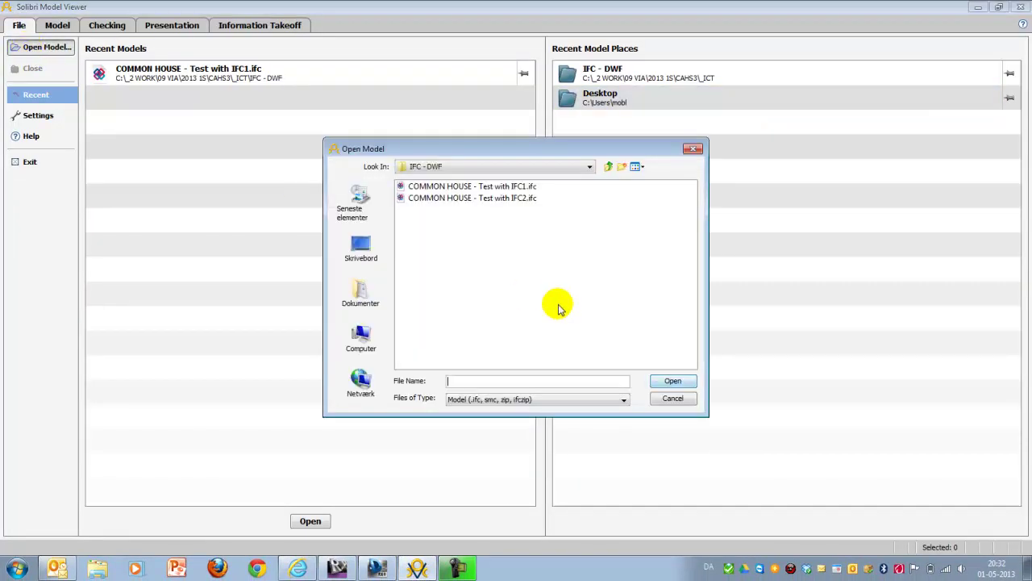
left_click(472, 198)
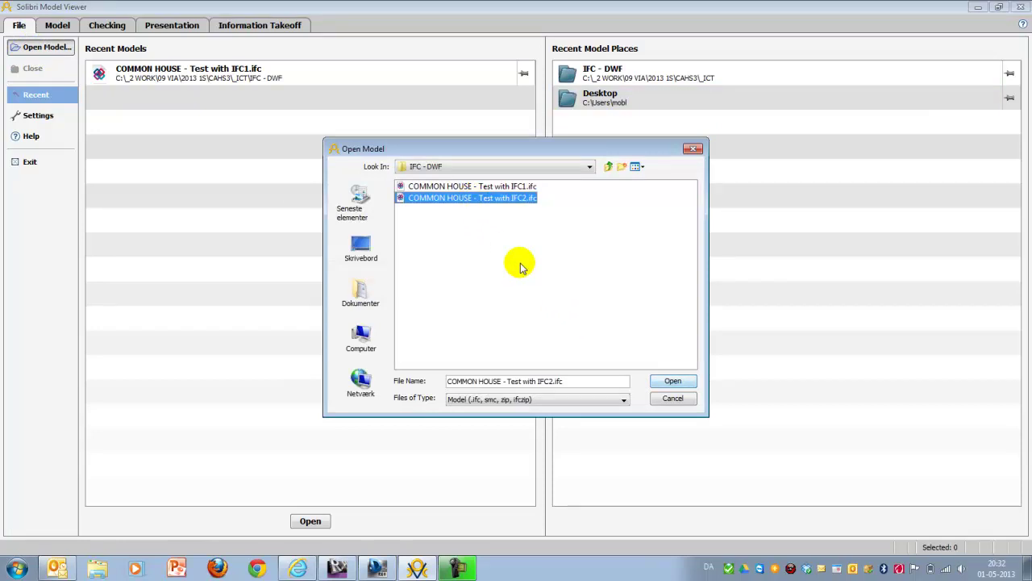
left_click(673, 381)
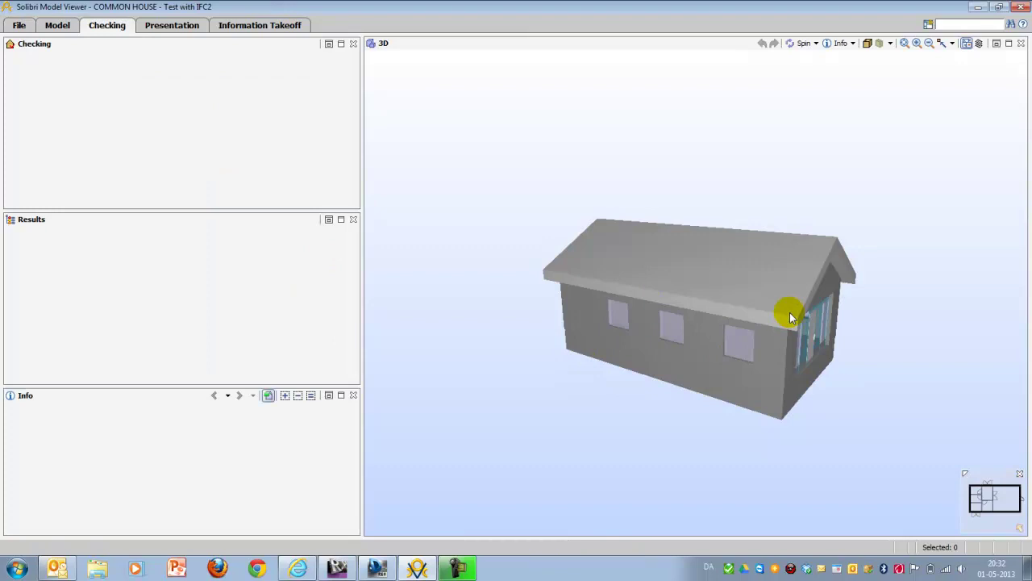
left_click_drag(790, 317, 793, 367)
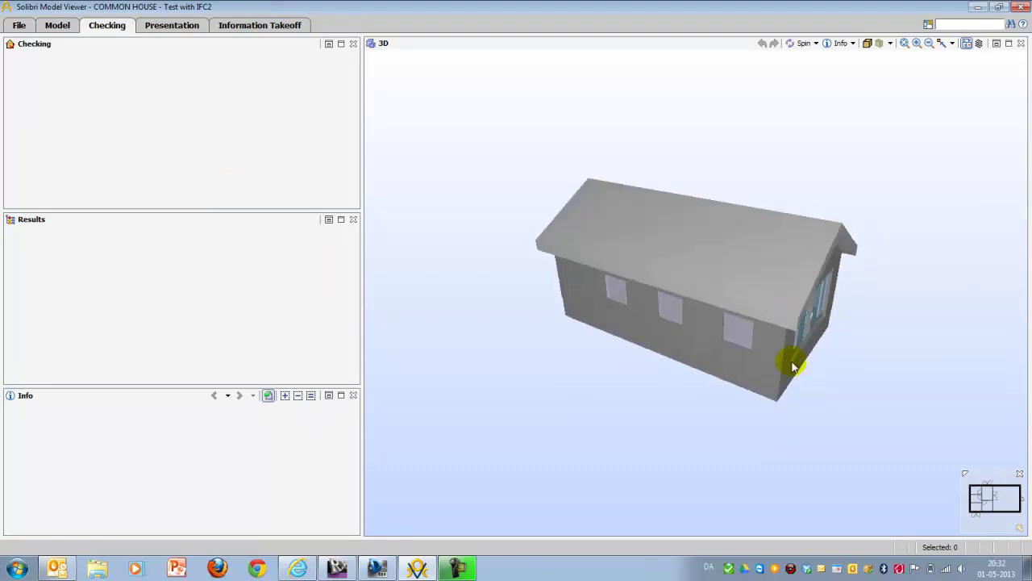
left_click(981, 8)
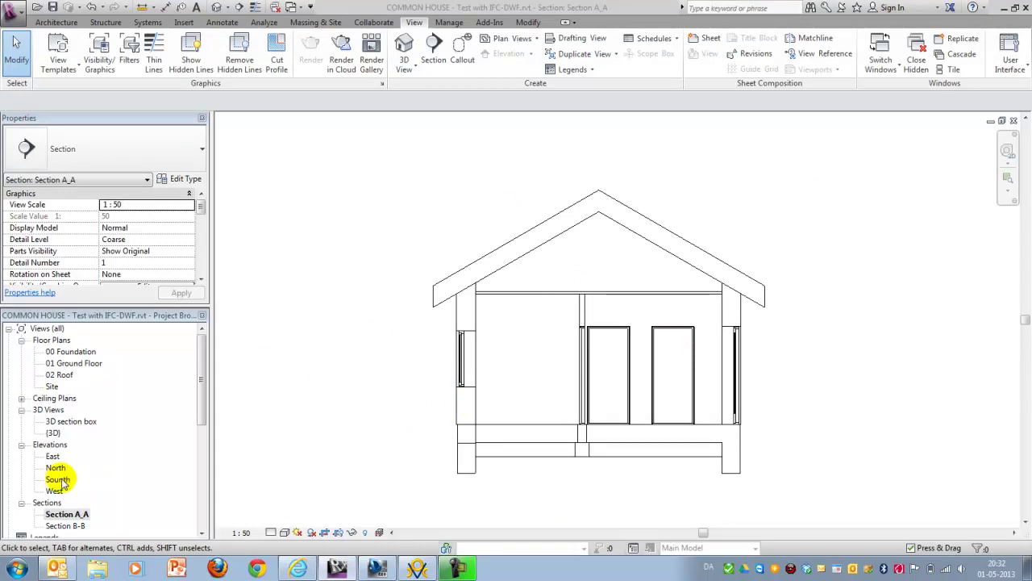
Step: Open the {3D} view, then the ANxx1(xxx)001 - PLAN sheet
left_click_drag(202, 396, 201, 413)
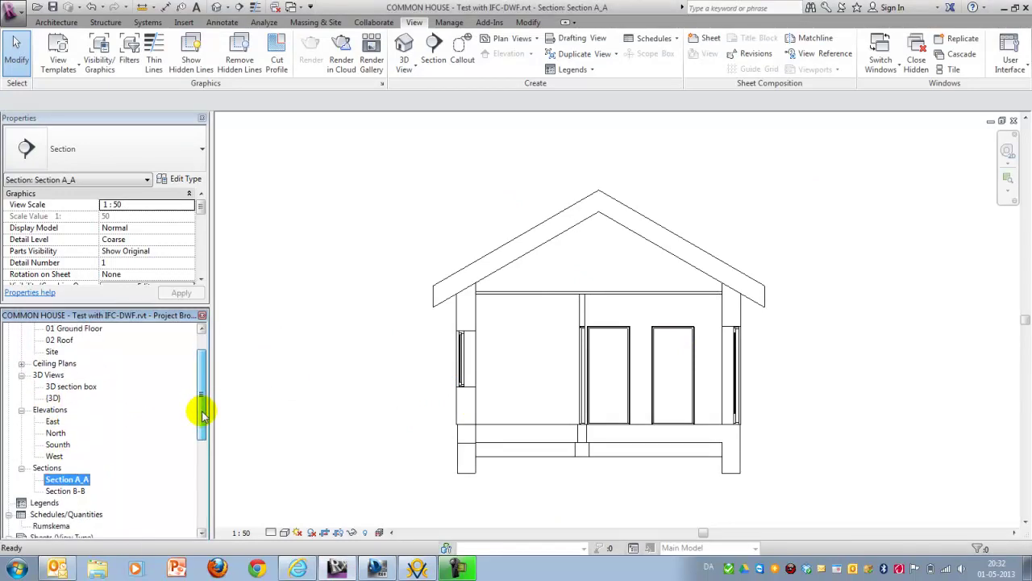
double_click(52, 397)
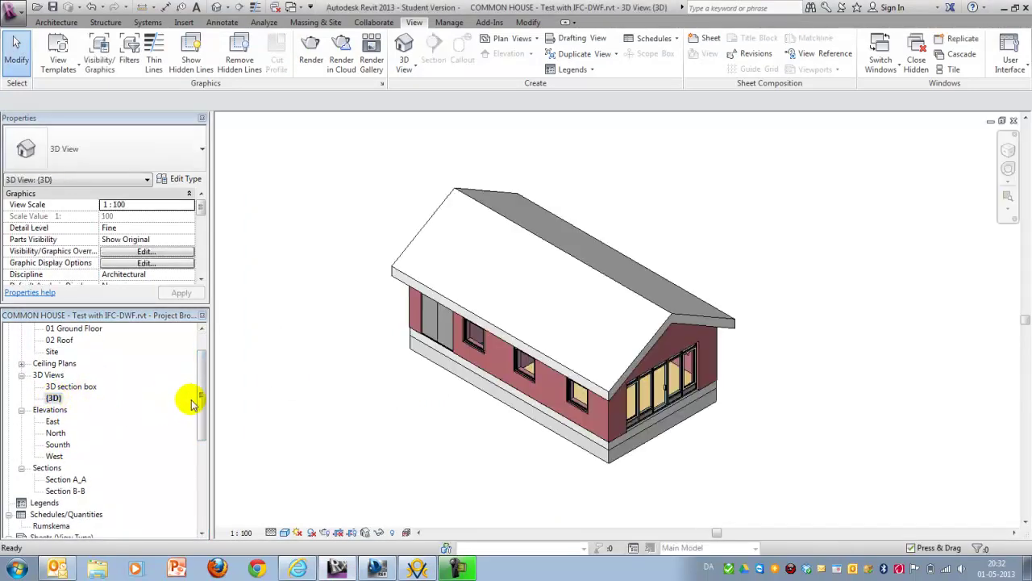
left_click_drag(203, 403, 154, 449)
double_click(133, 457)
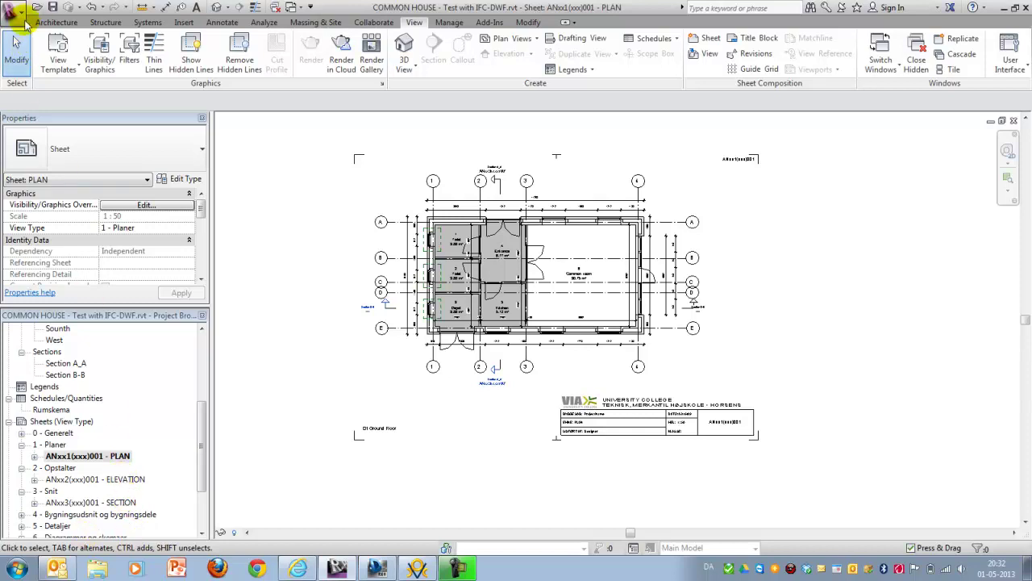
left_click(24, 20)
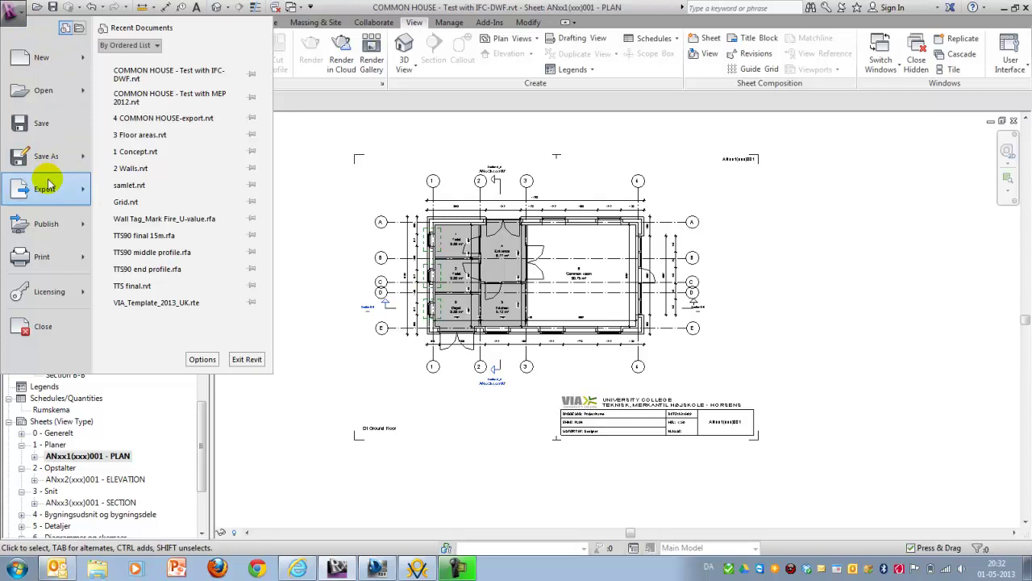
Step: Set the DWF export to <In session view/sheet set> with {3D}, PLAN, ELEVATION and SECTION checked
mouse_move(47, 185)
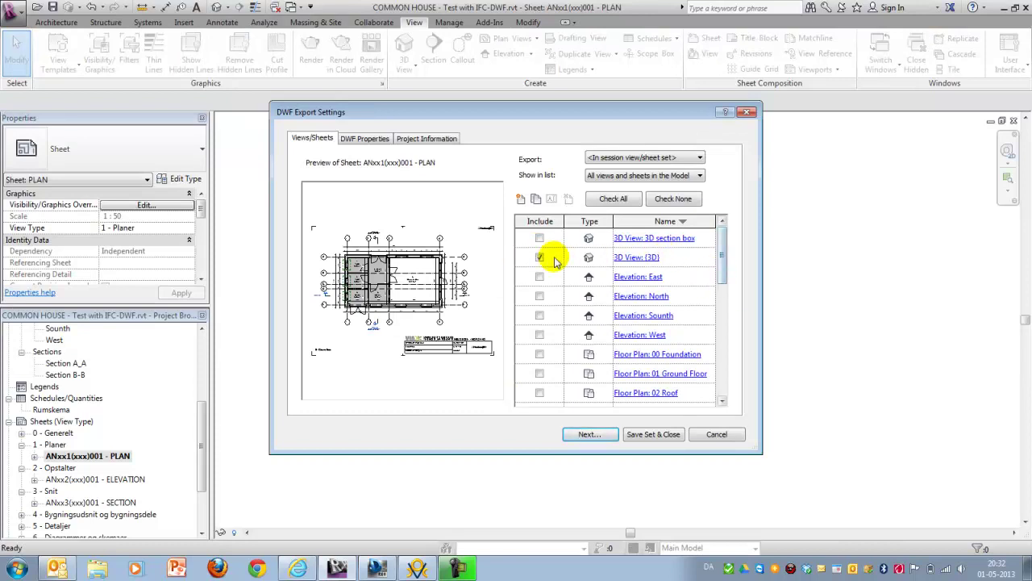
left_click_drag(721, 269, 915, 328)
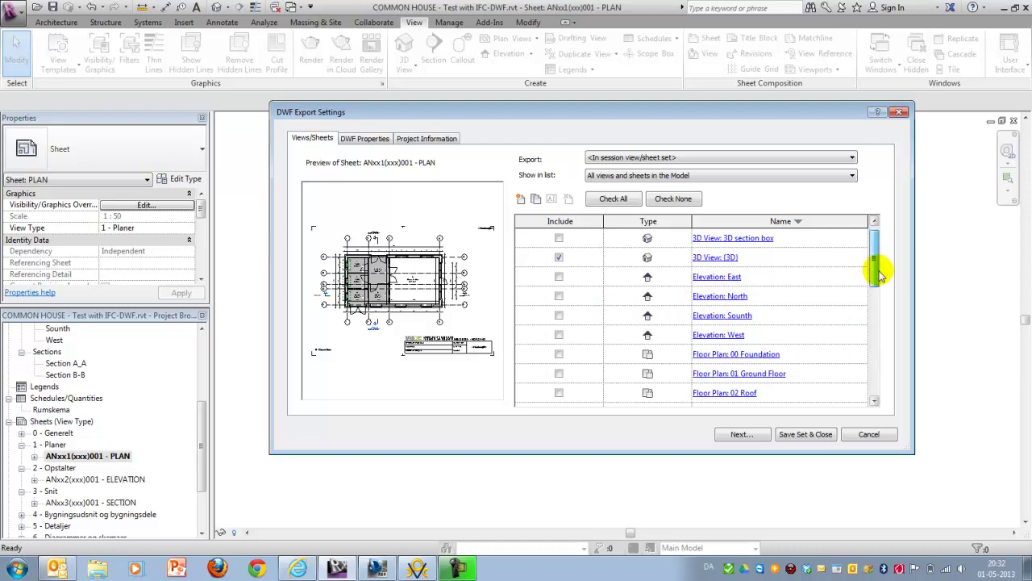
left_click_drag(878, 270, 879, 350)
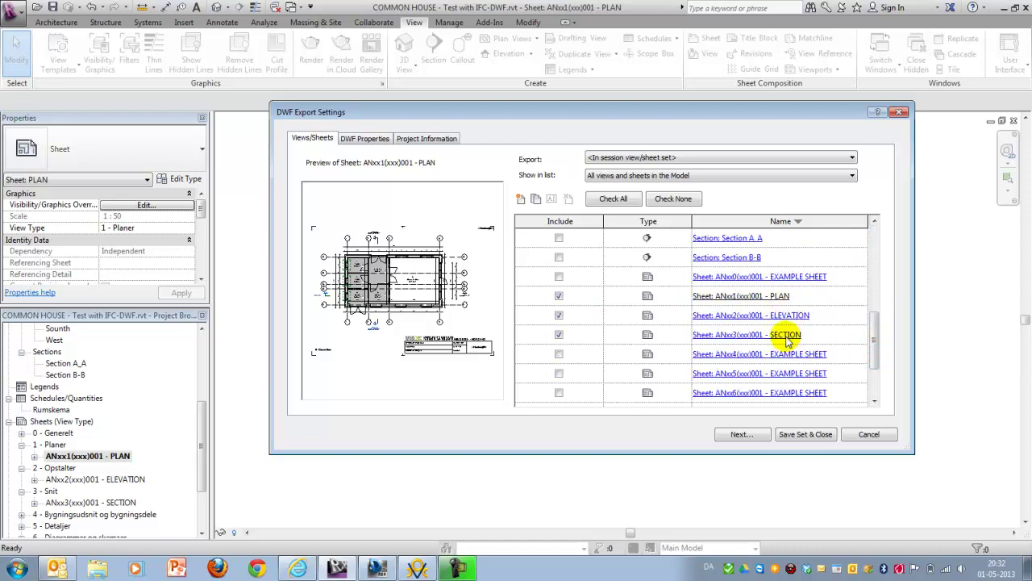
left_click(669, 158)
left_click(565, 159)
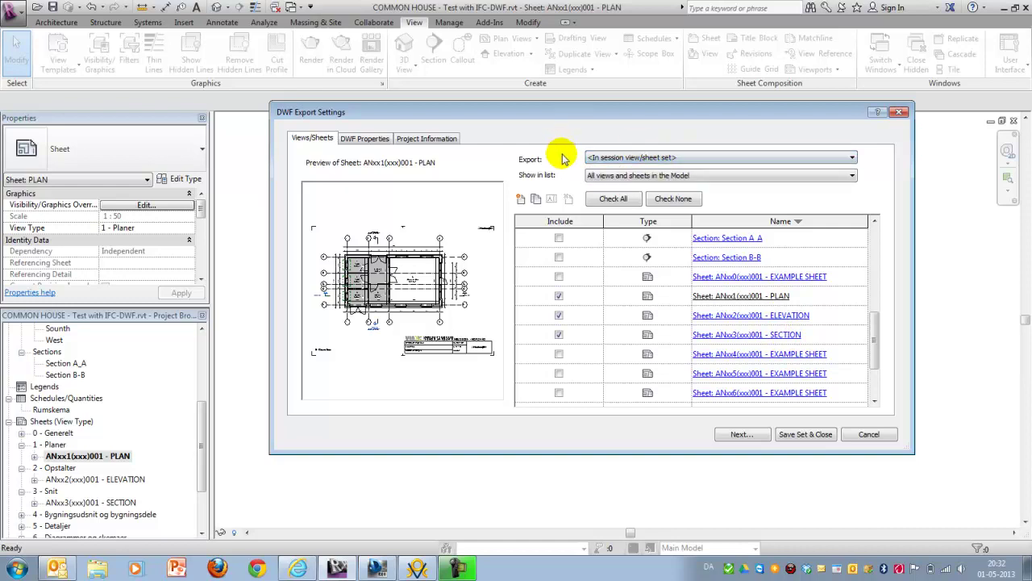
left_click(612, 157)
left_click(650, 178)
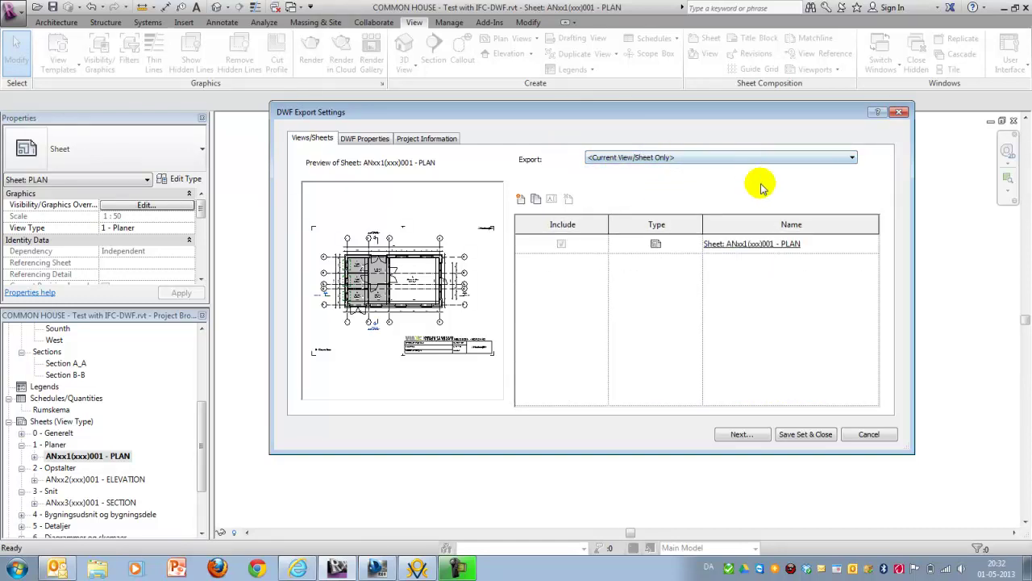
left_click(683, 159)
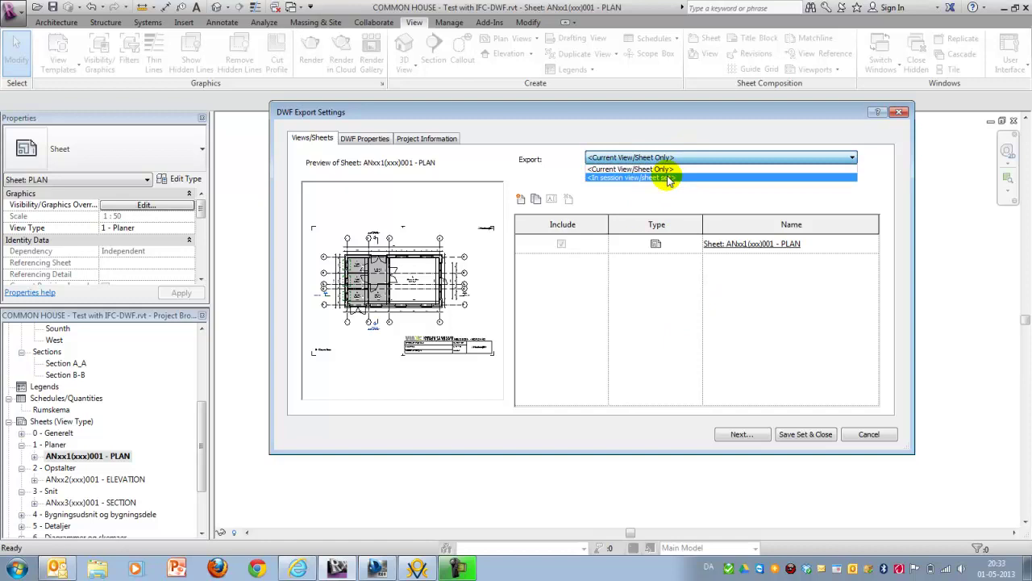
left_click(669, 178)
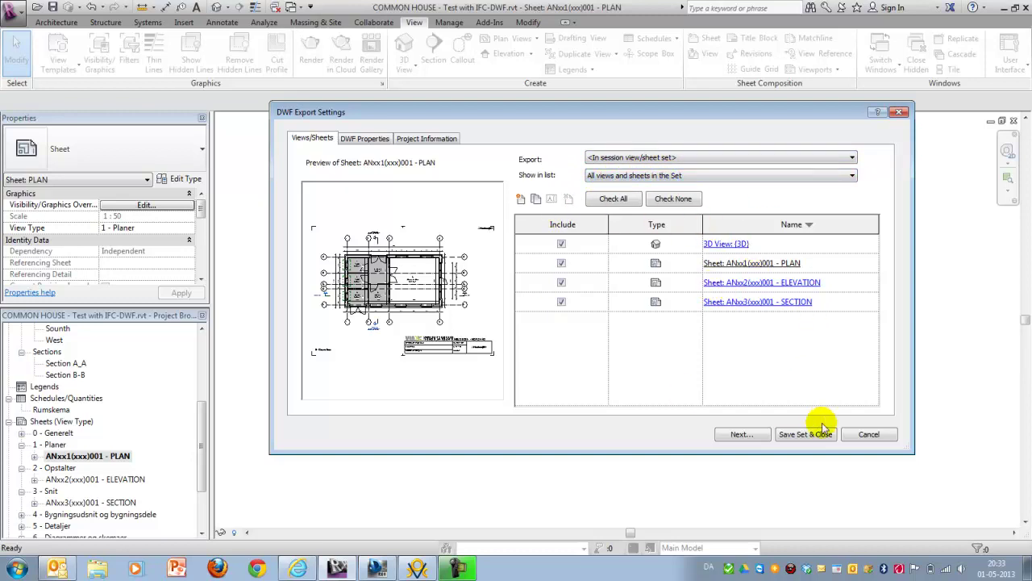
left_click(741, 433)
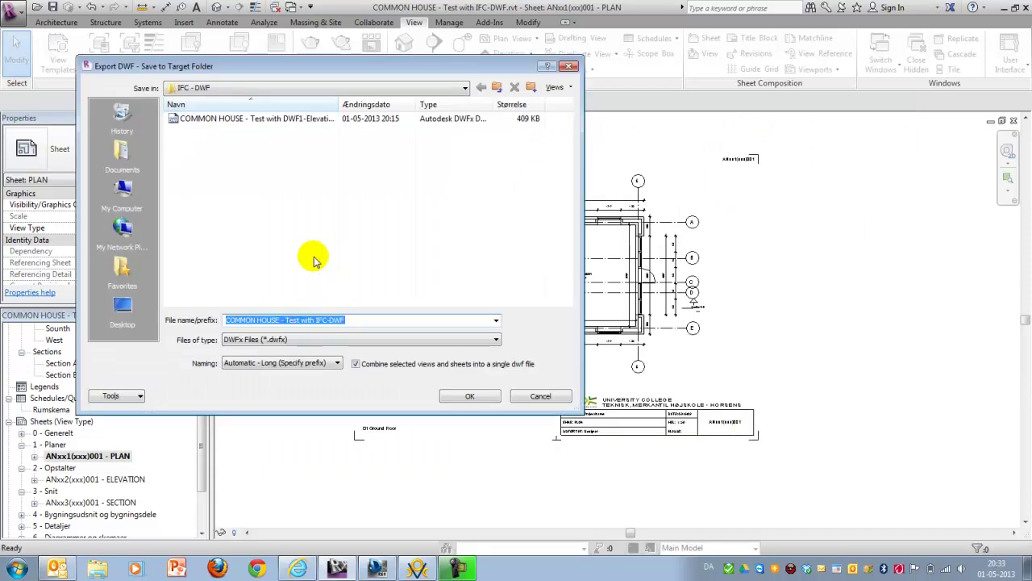
Step: Change the export file prefix to 'COMMON HOUSE - Test with DWF2'
left_click_drag(330, 319, 318, 317)
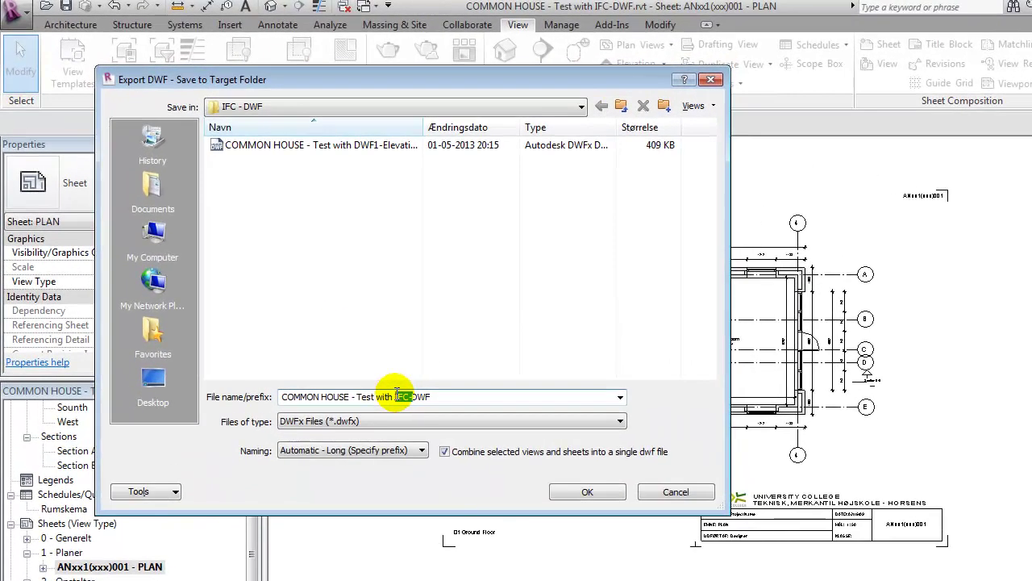
key("Delete")
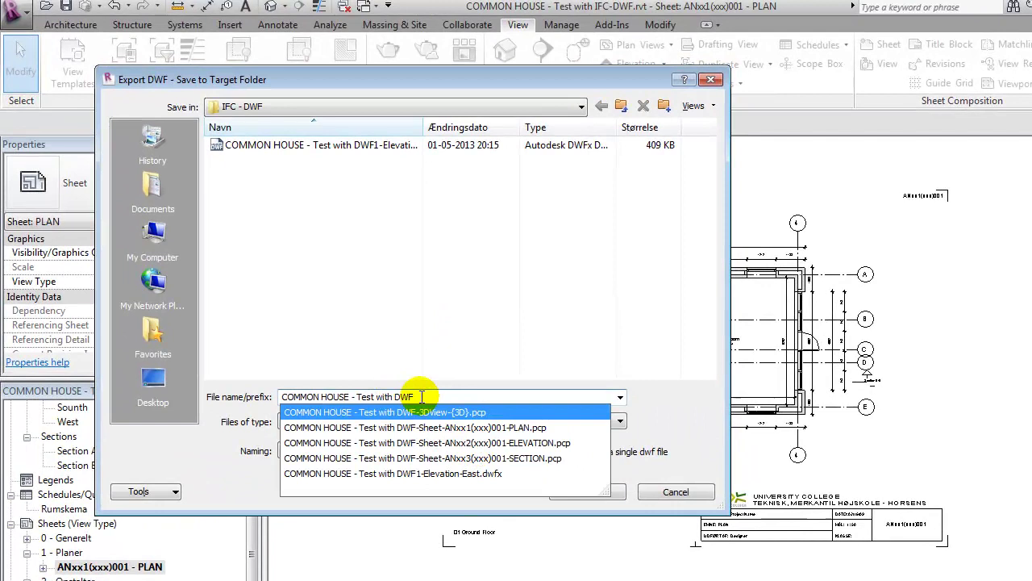
type("2")
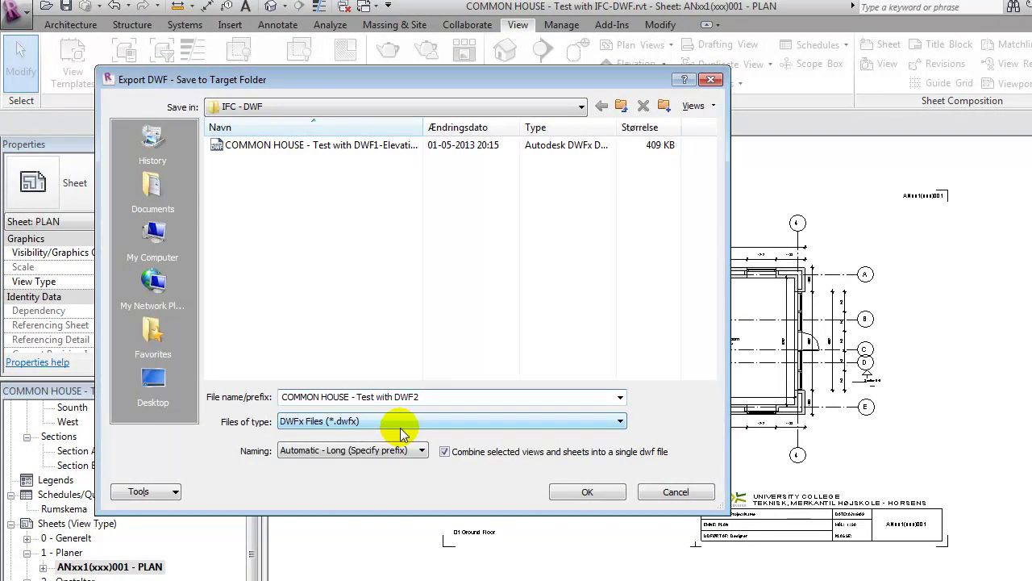
Step: Set file naming to Automatic - Long and export the combined DWFx
left_click(372, 454)
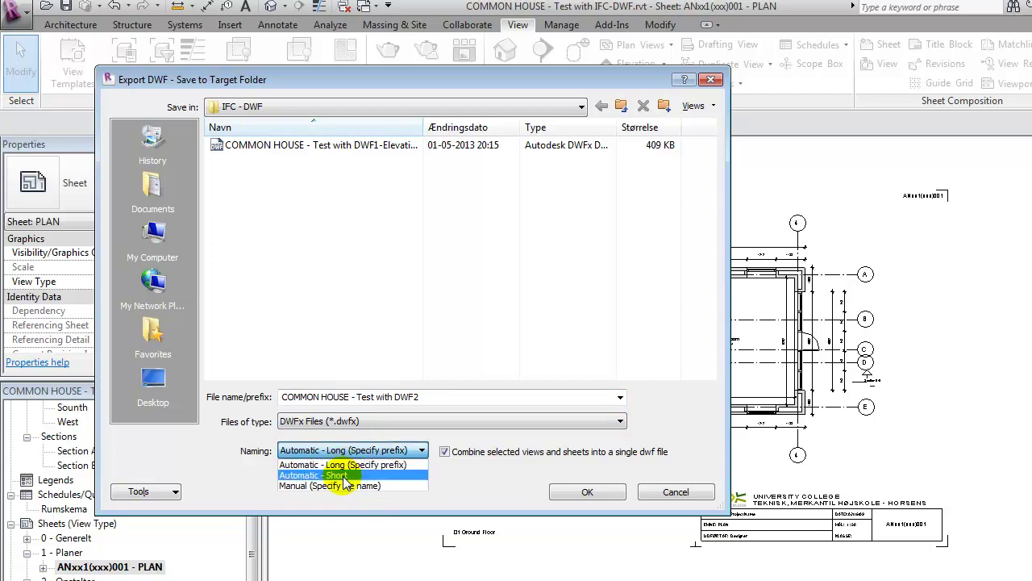
left_click(347, 485)
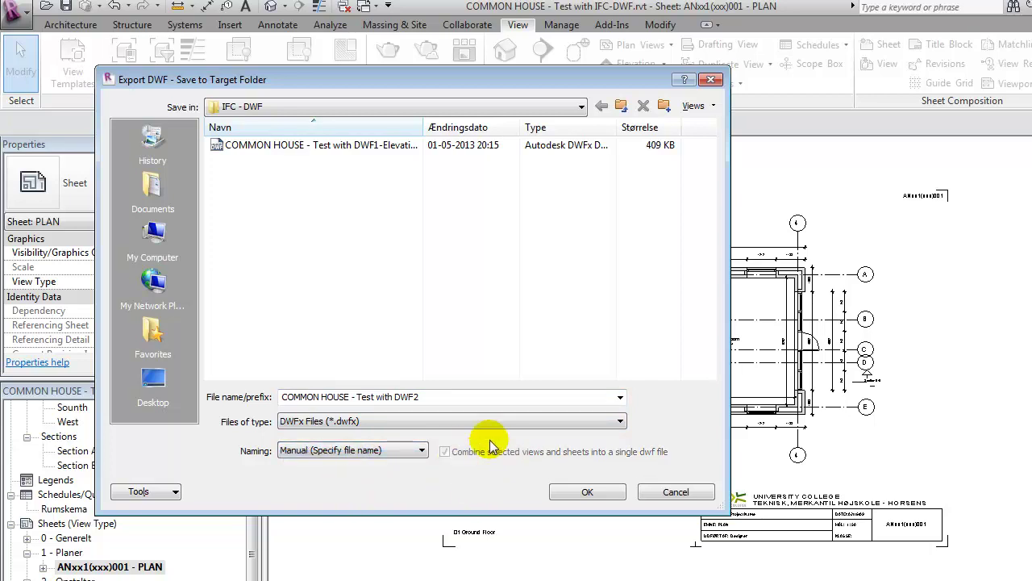
left_click(337, 453)
left_click(337, 475)
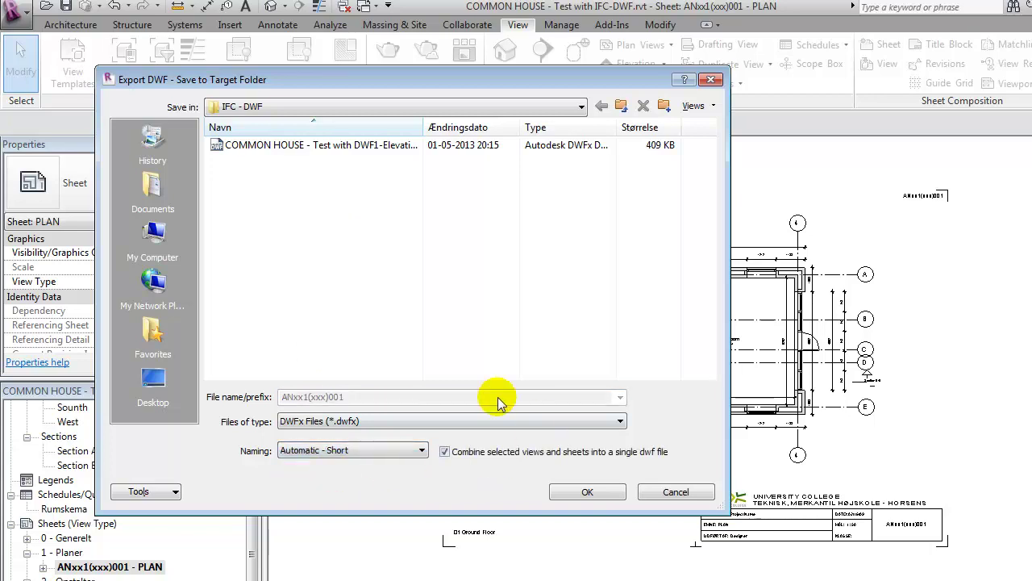
left_click(390, 450)
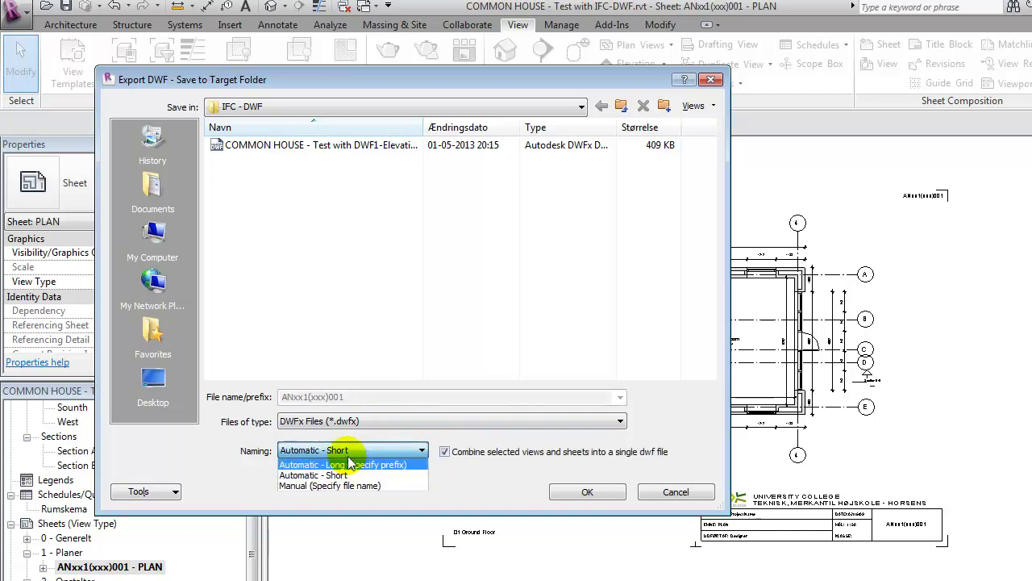
left_click(395, 475)
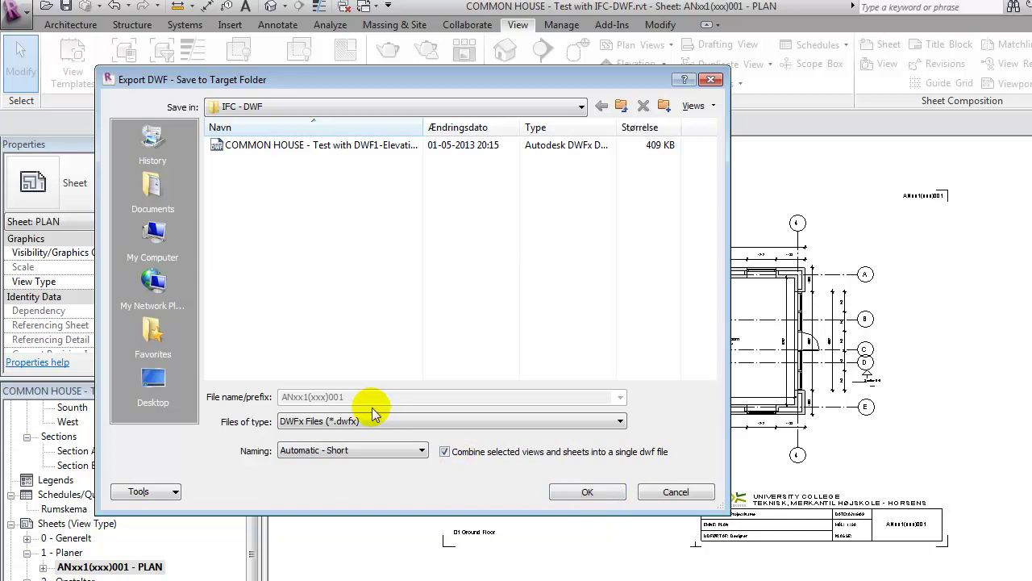
left_click(347, 450)
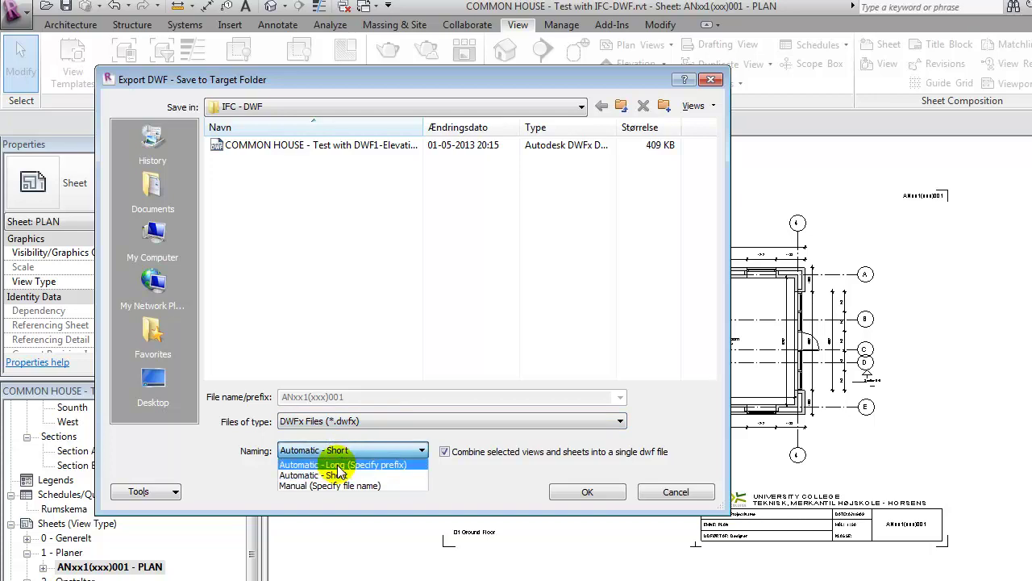
left_click(367, 460)
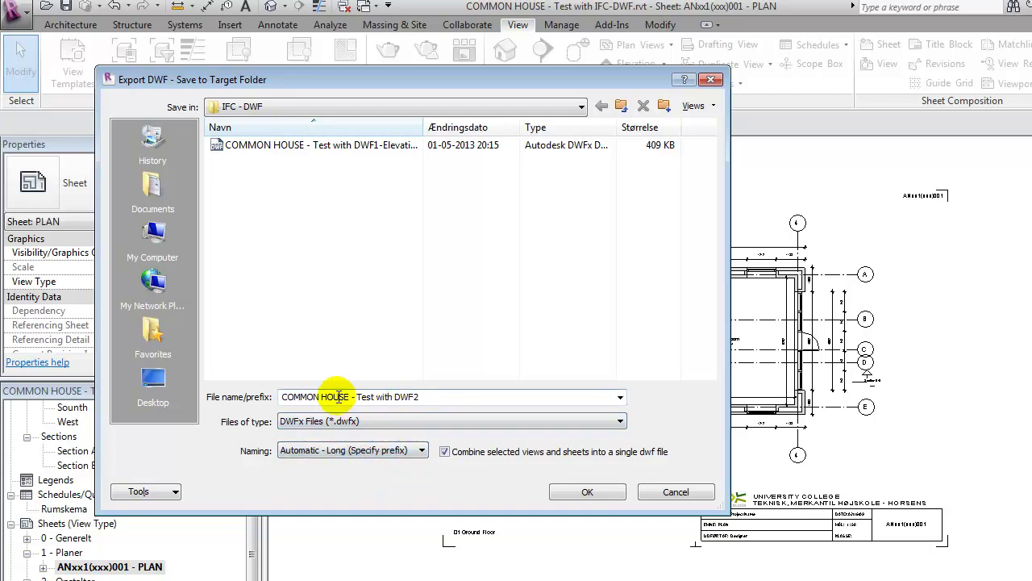
left_click(588, 494)
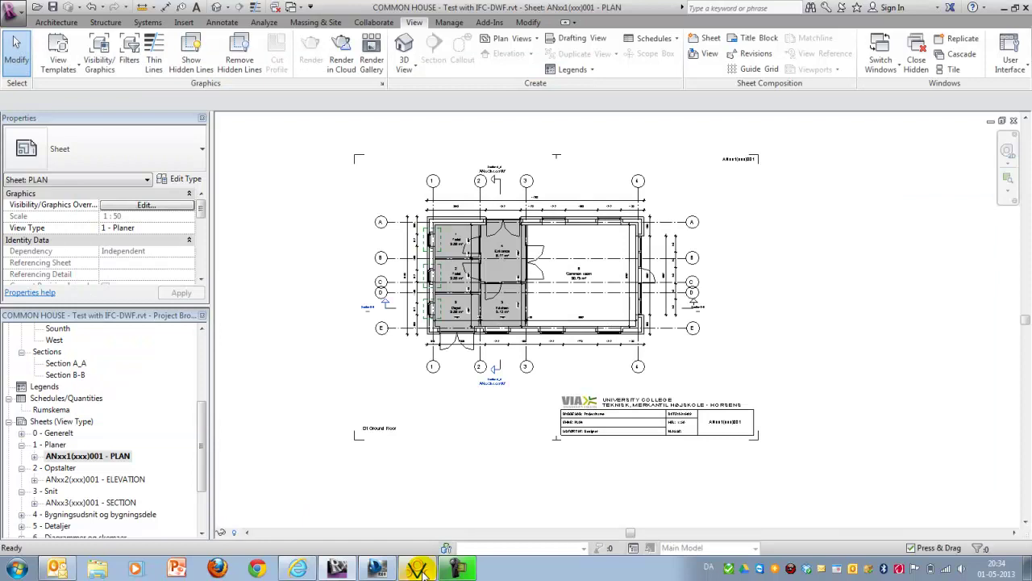
Step: In Design Review, open COMMON HOUSE - Test with DWF2-Sheet-ANxx1(xxx)001-PLAN.dwfx
left_click(376, 569)
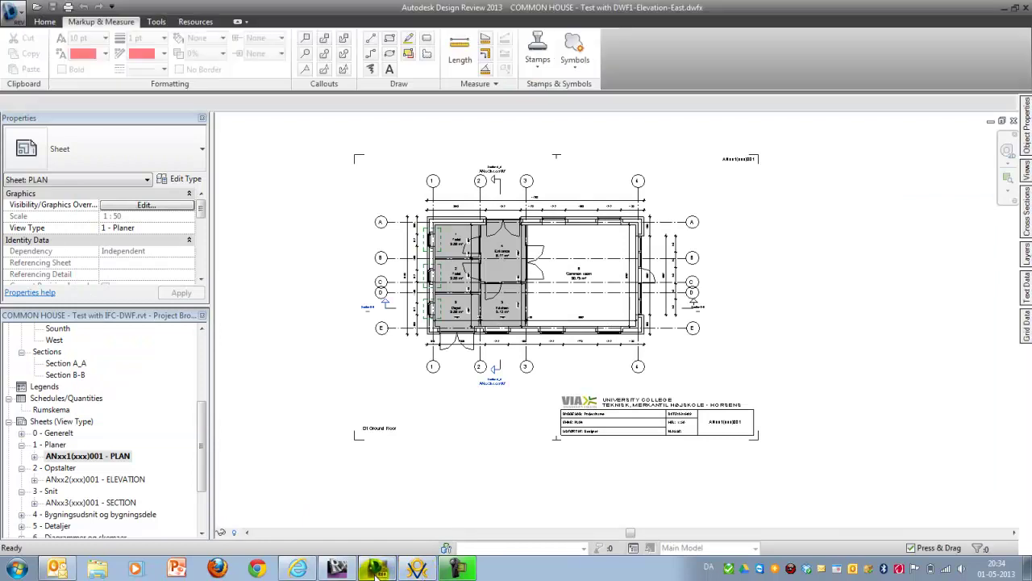
left_click(1004, 8)
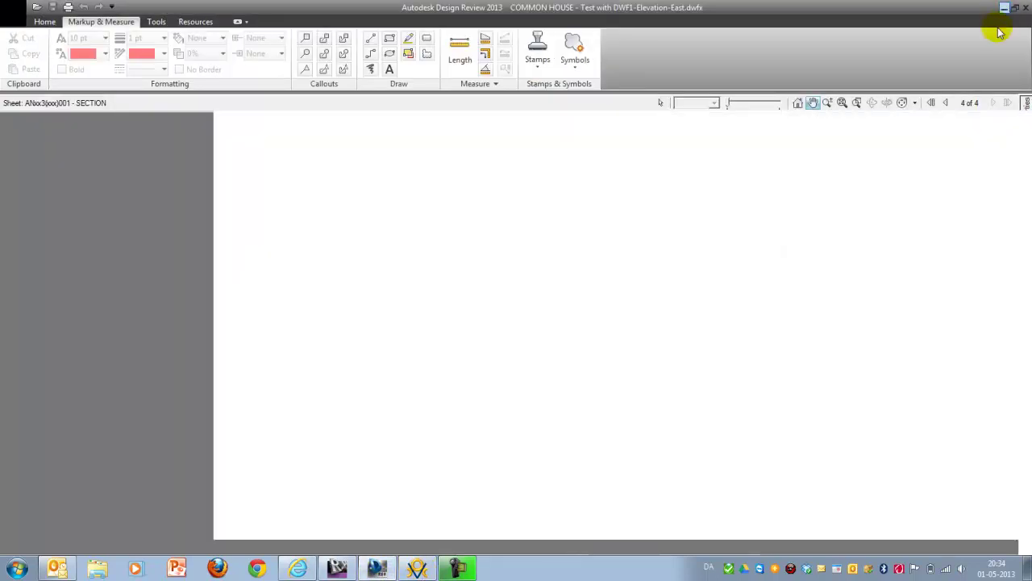
left_click(1005, 10)
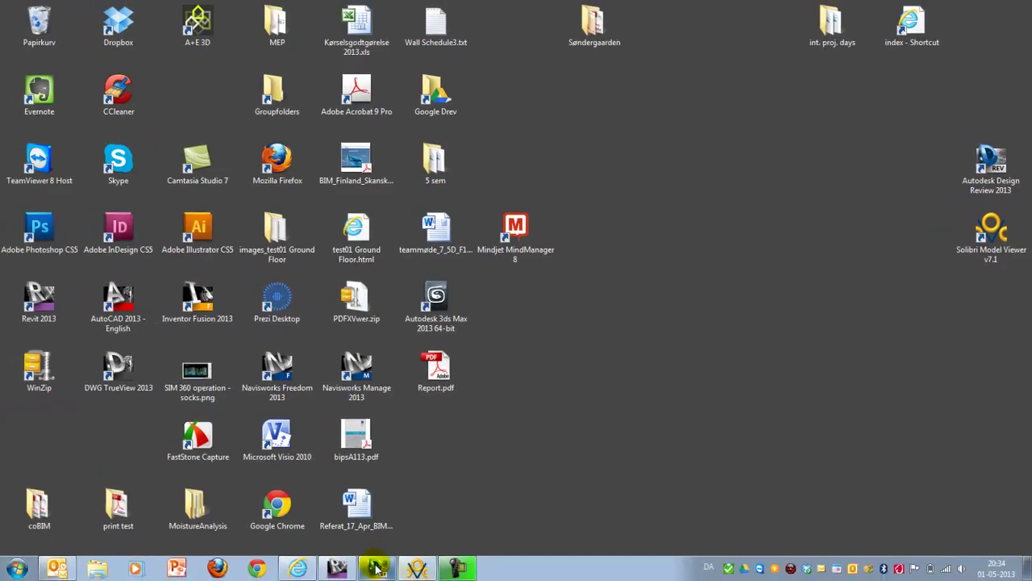
left_click(376, 568)
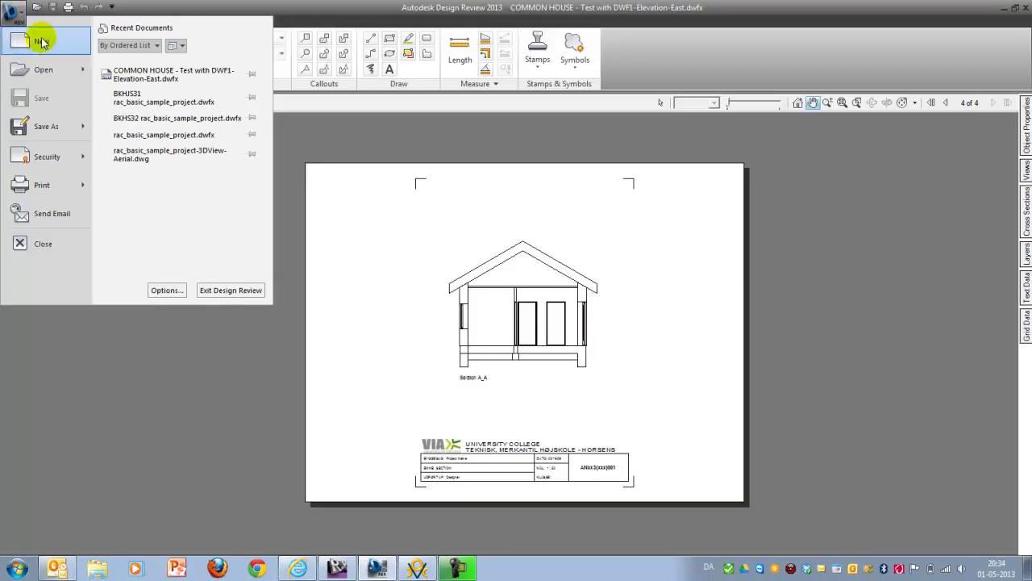
left_click(42, 69)
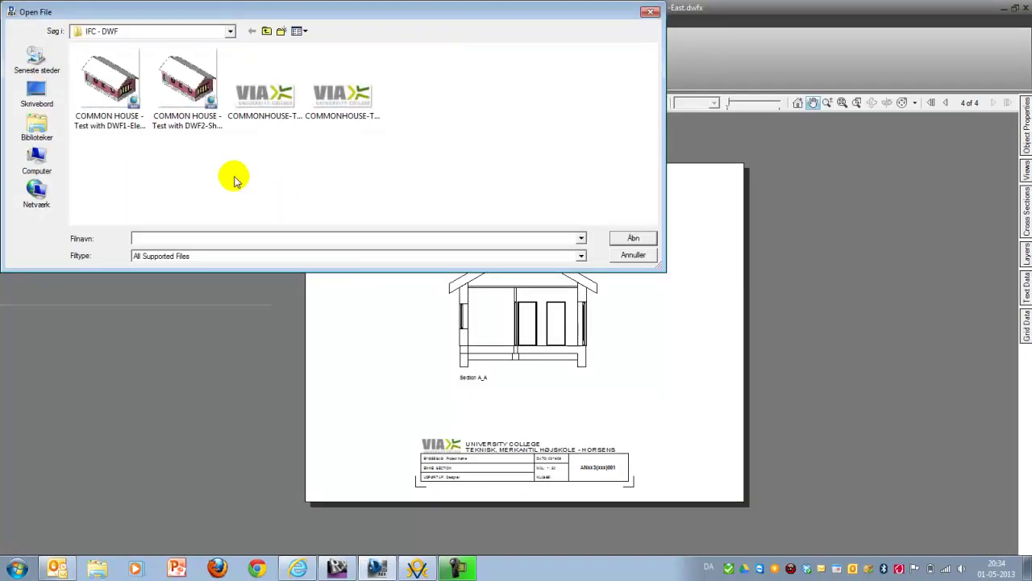
left_click(188, 129)
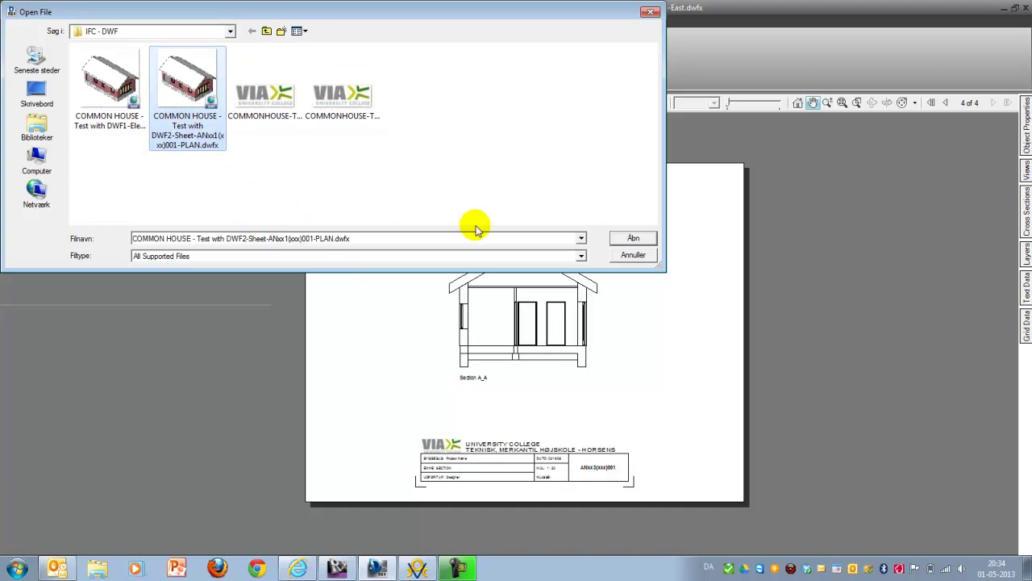
left_click(633, 239)
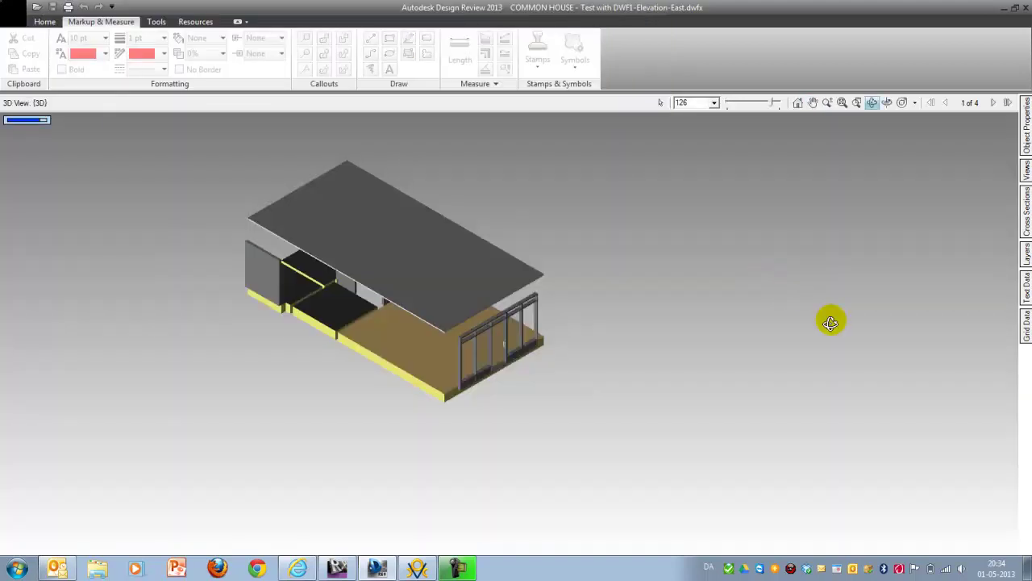
Step: Orbit the 3D house, then display the ELEVATION, 01 Ground Floor plan and Section A_A sheets
mouse_move(592, 320)
left_mouse_down()
mouse_move(461, 380)
mouse_move(605, 289)
mouse_move(686, 269)
mouse_move(589, 205)
mouse_move(626, 217)
mouse_move(668, 311)
mouse_move(658, 295)
left_mouse_up()
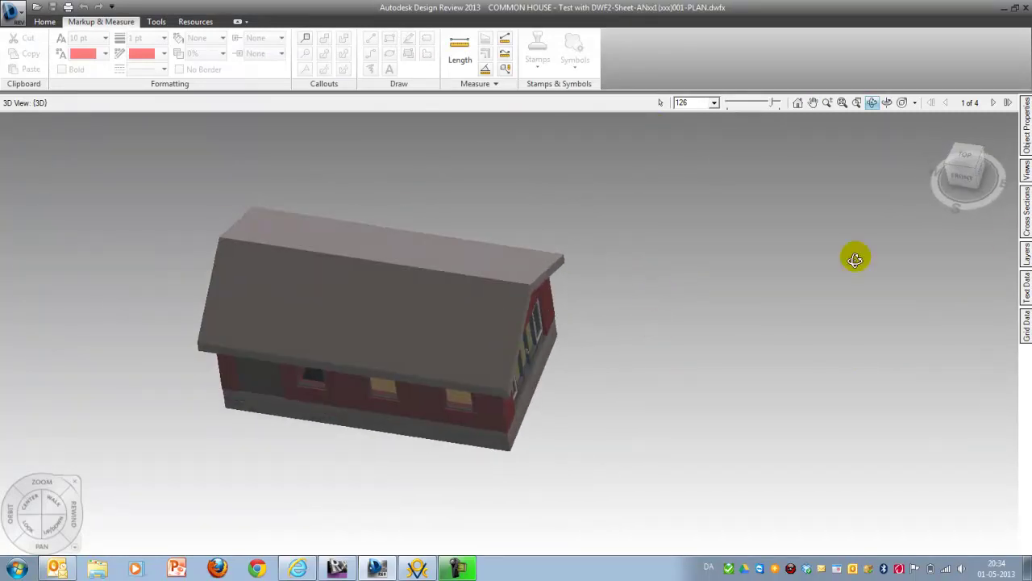
mouse_move(1023, 168)
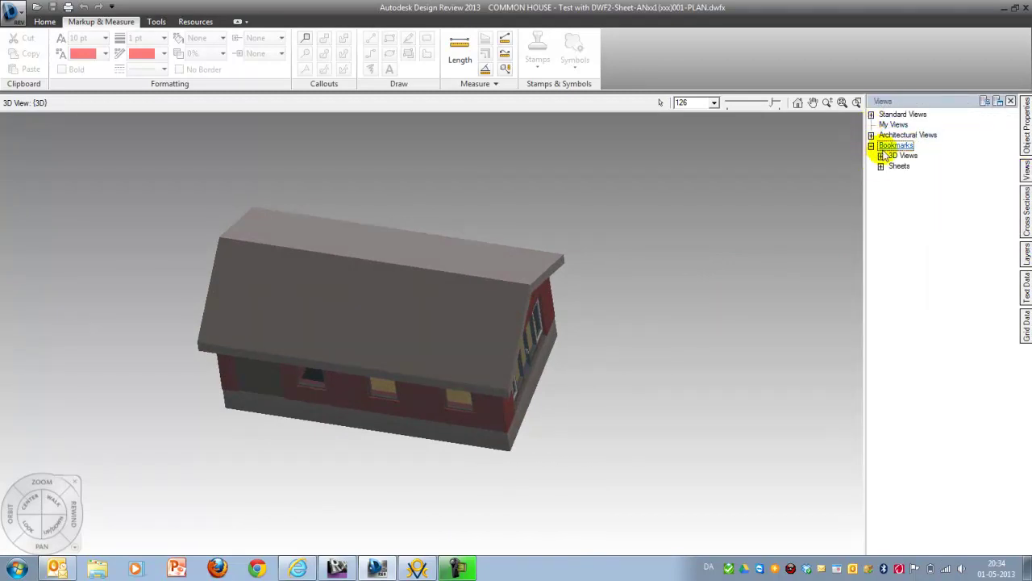
left_click(880, 166)
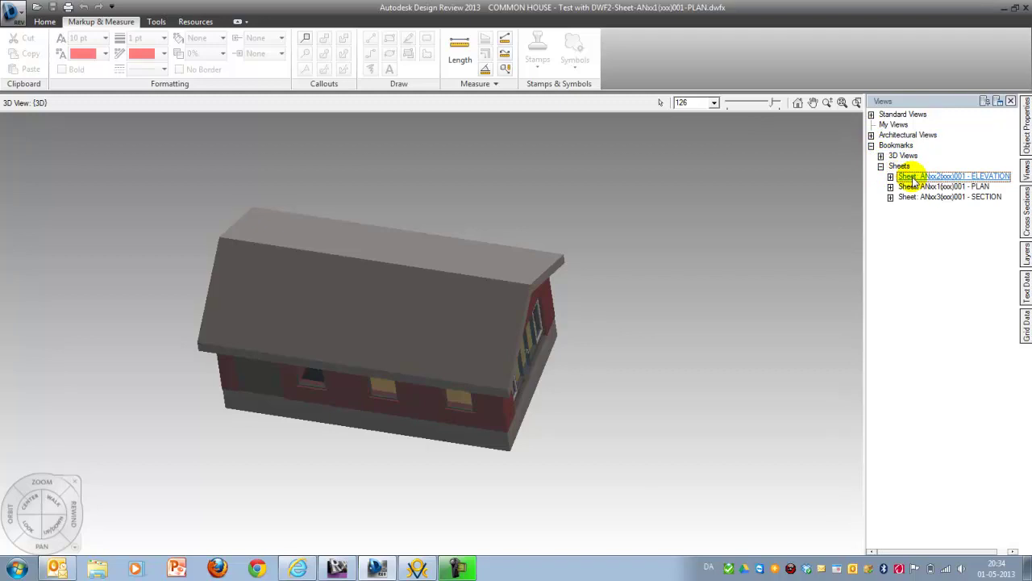
left_click(912, 177)
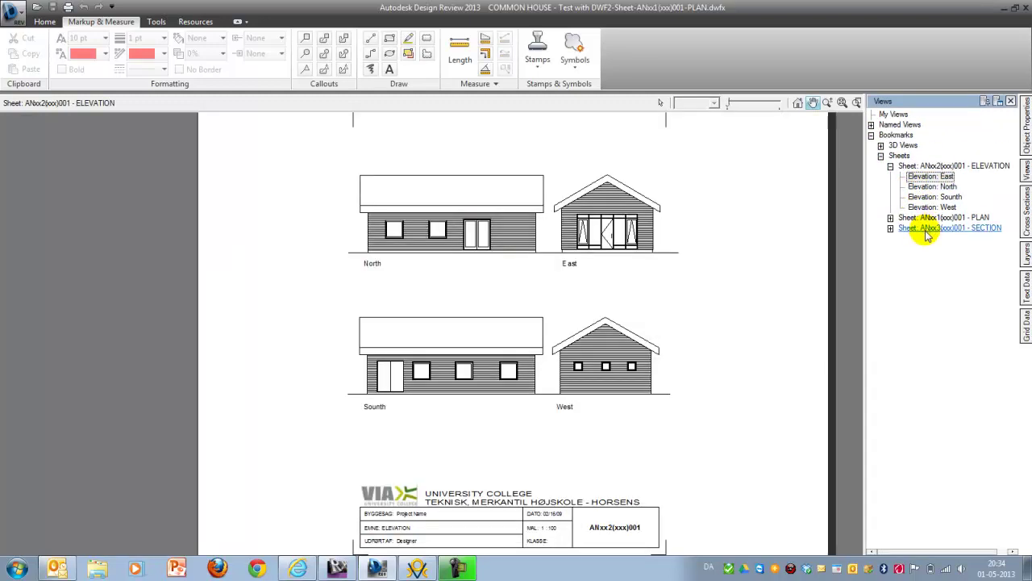
left_click(928, 218)
left_click(927, 228)
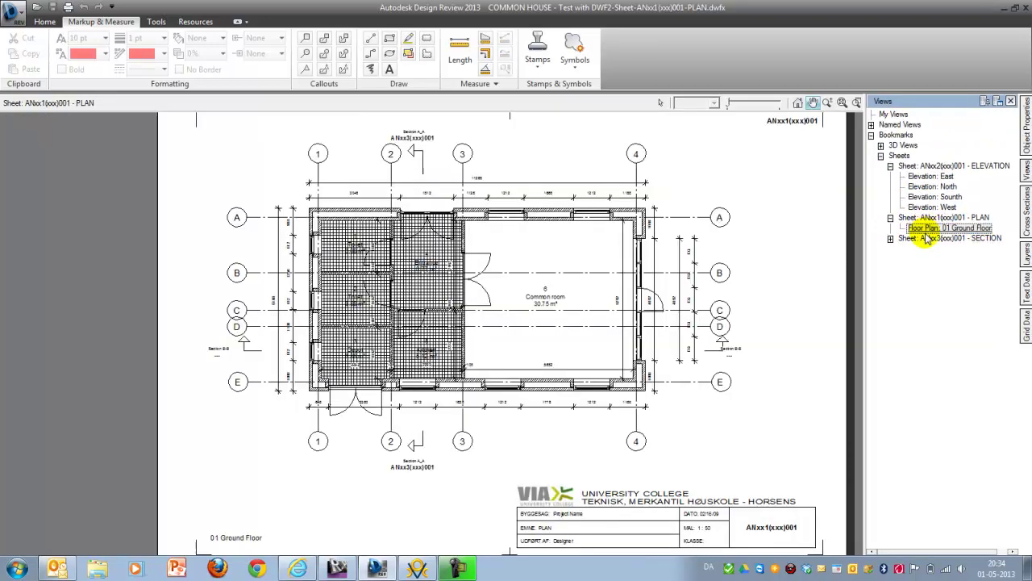
left_click(927, 239)
left_click(935, 248)
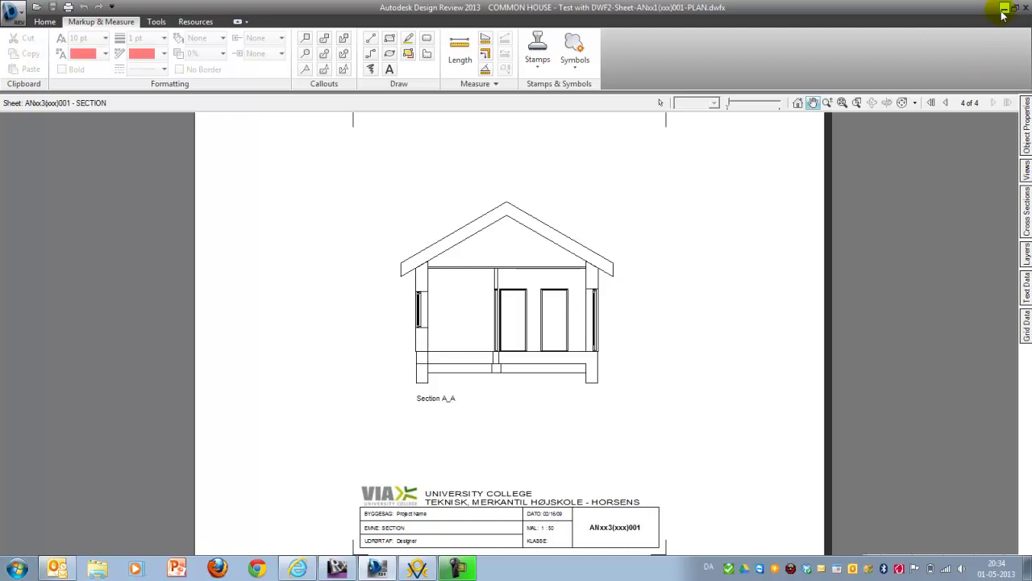
Step: Minimise the Autodesk Design Review window so the Windows desktop icons show
left_click(1004, 10)
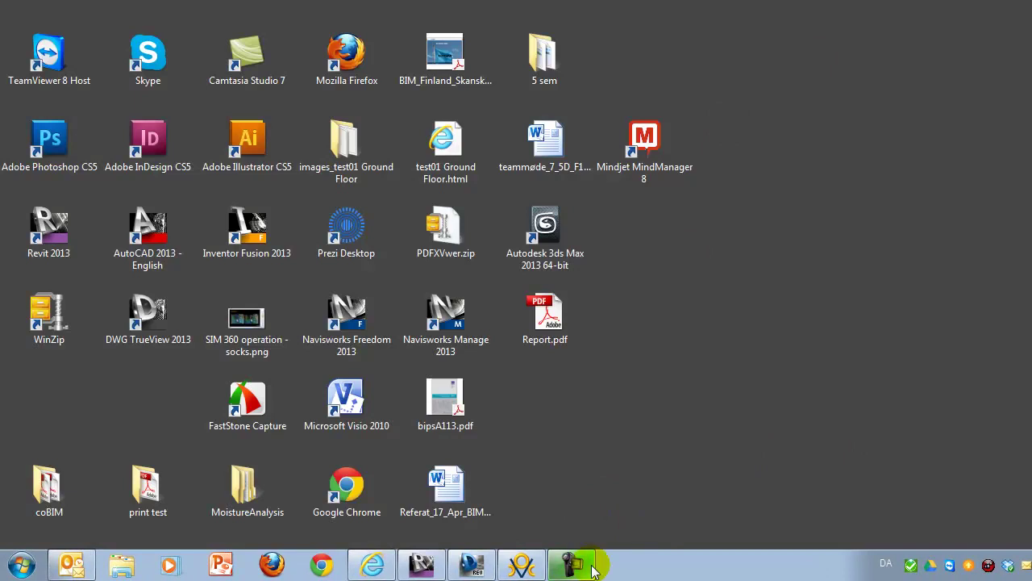